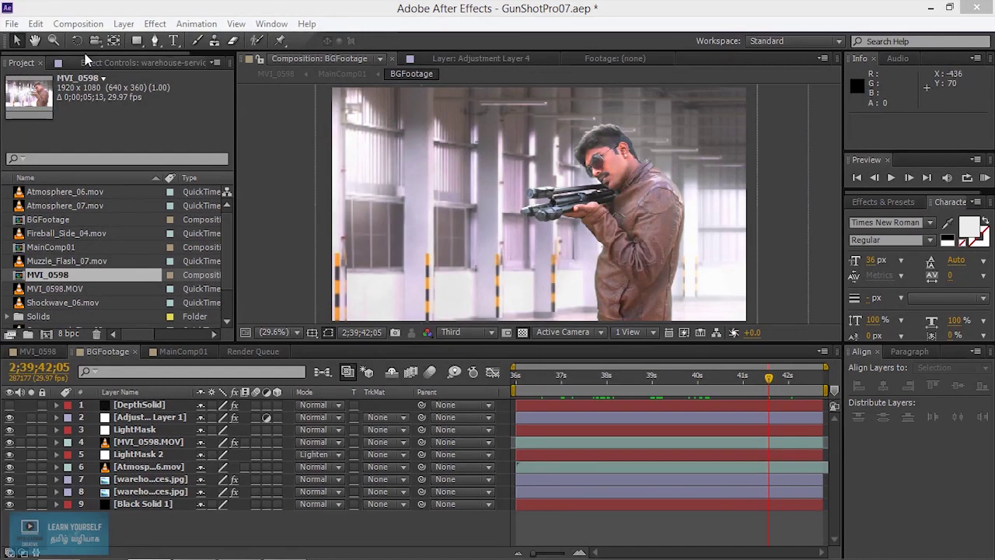
Browse the Composition and View menus, then select the Atmosphere_06.mov layer in the timeline
click(69, 28)
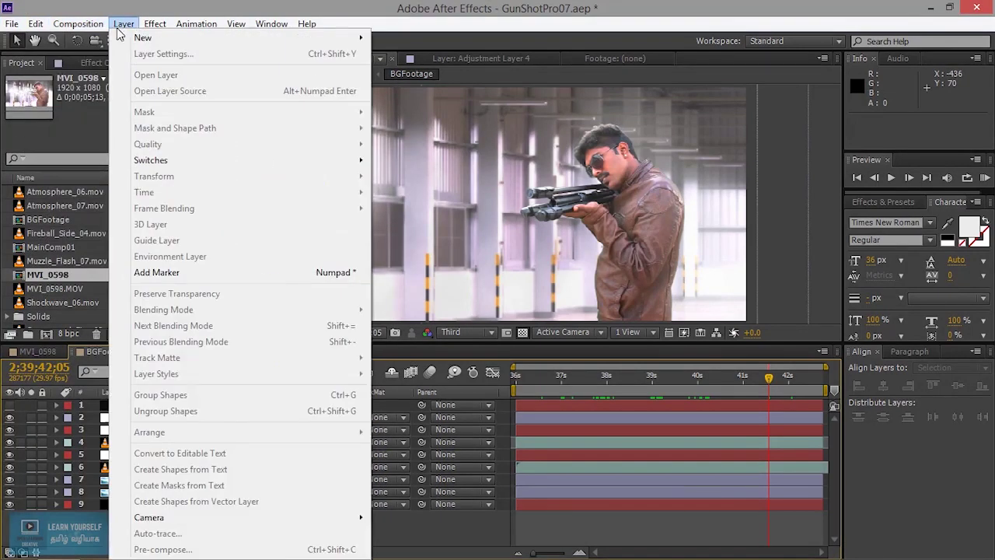
mouse_move(228, 28)
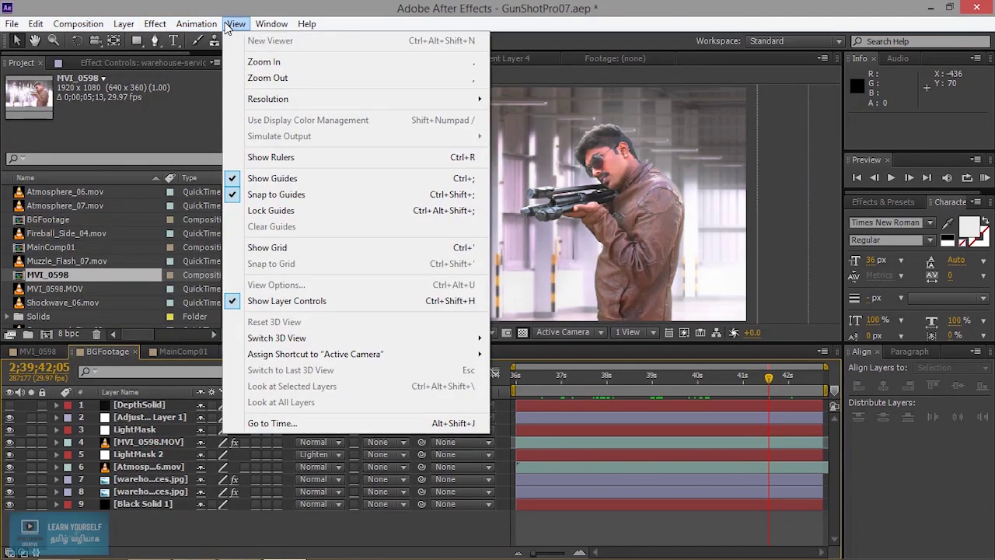
mouse_move(158, 25)
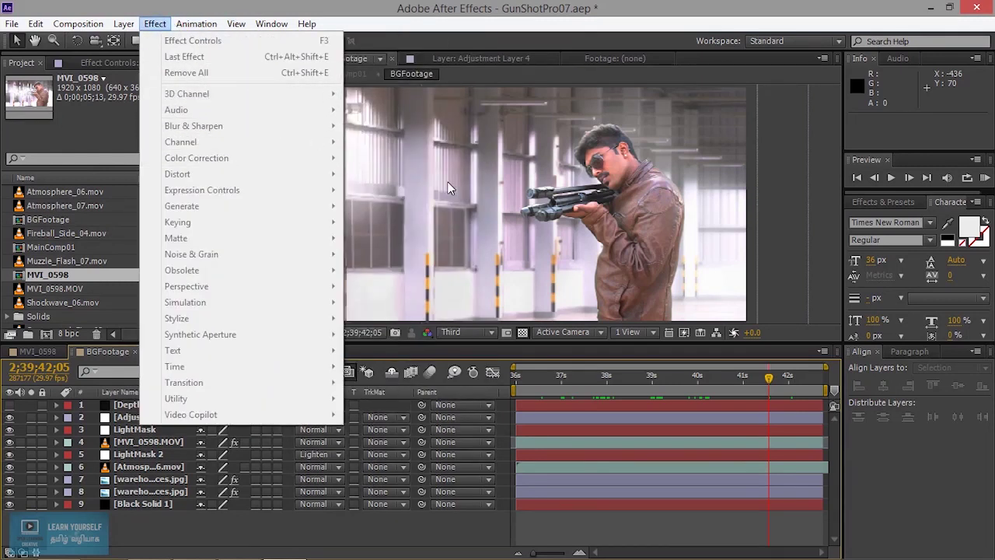
click(138, 467)
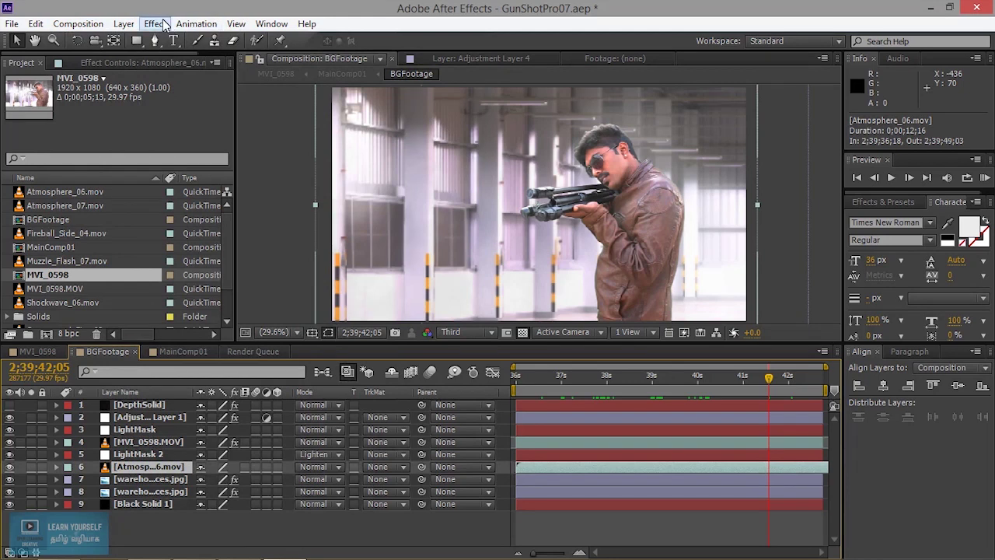
Look through the Effect and Animation menu categories, then dismiss the menu
click(155, 24)
mouse_move(350, 95)
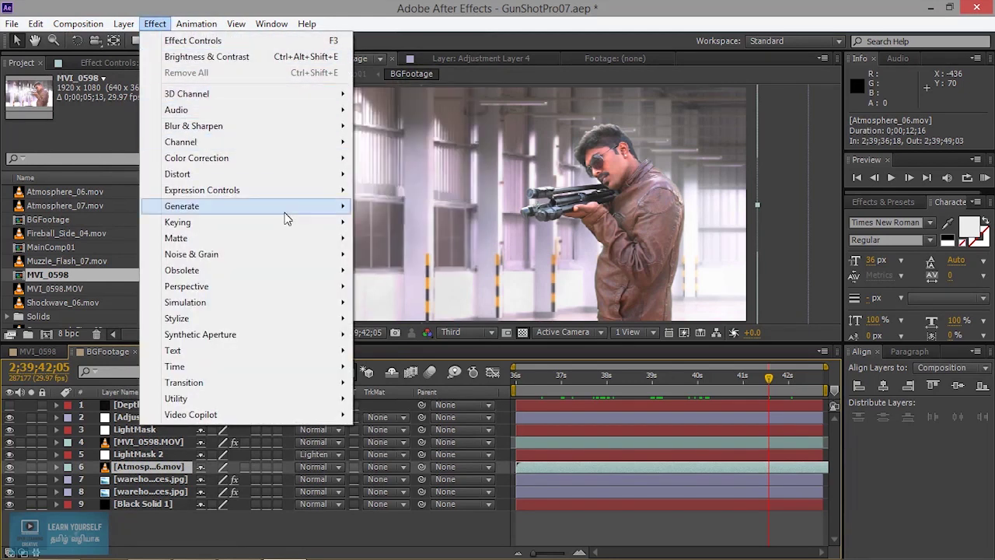
mouse_move(276, 289)
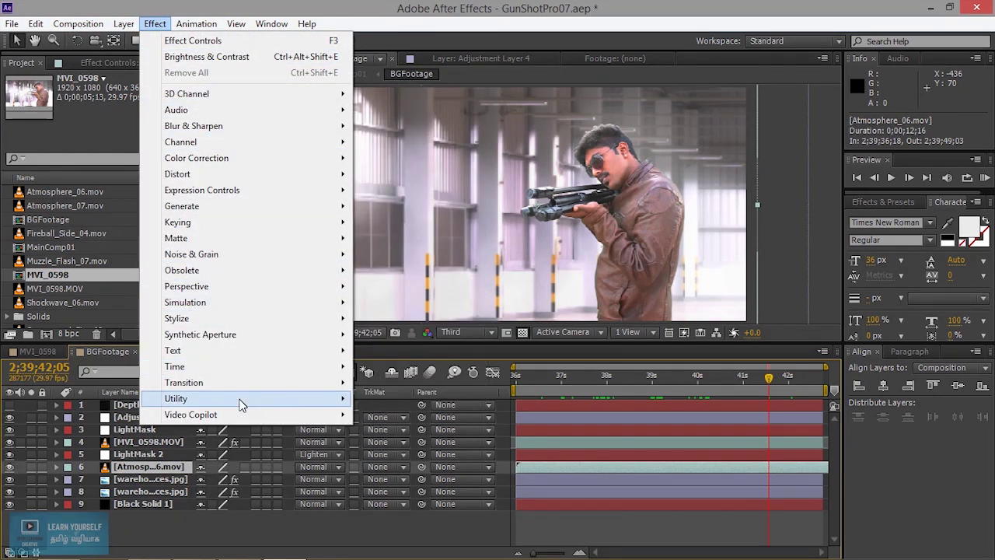
mouse_move(239, 399)
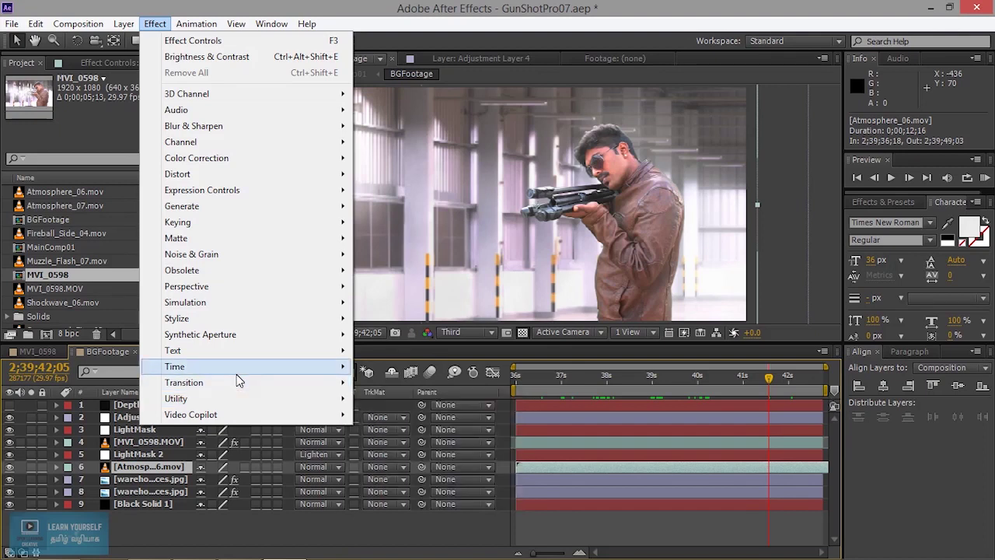
mouse_move(239, 372)
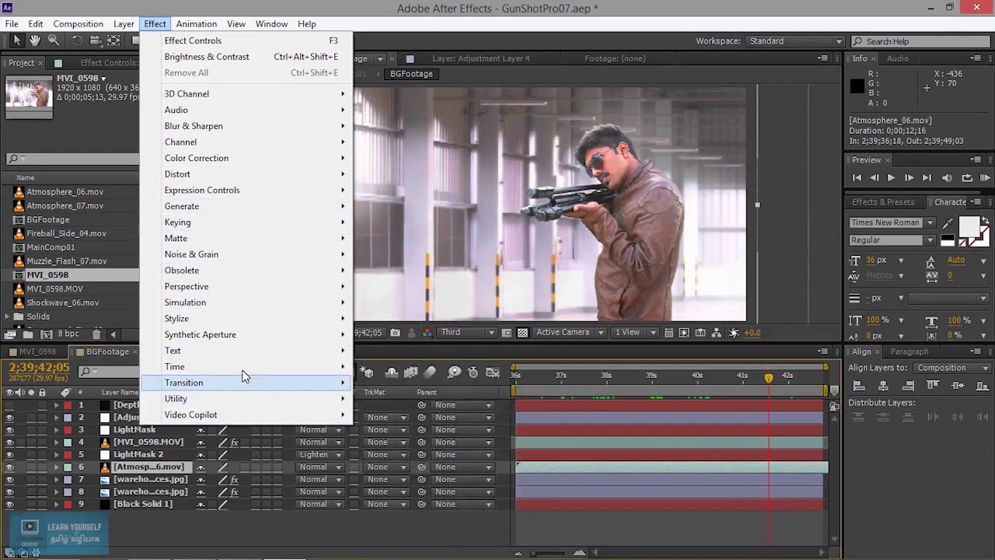
mouse_move(201, 15)
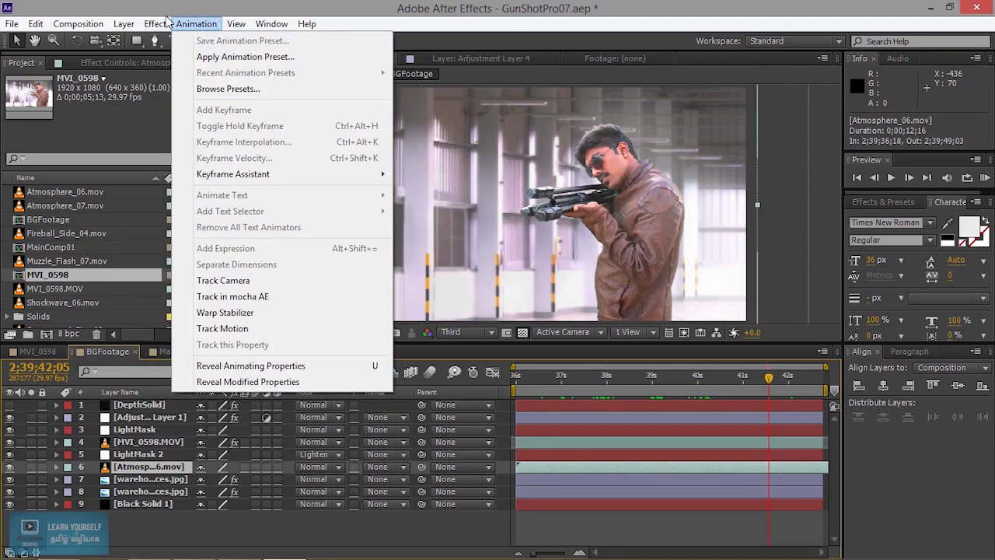
mouse_move(155, 23)
click(11, 65)
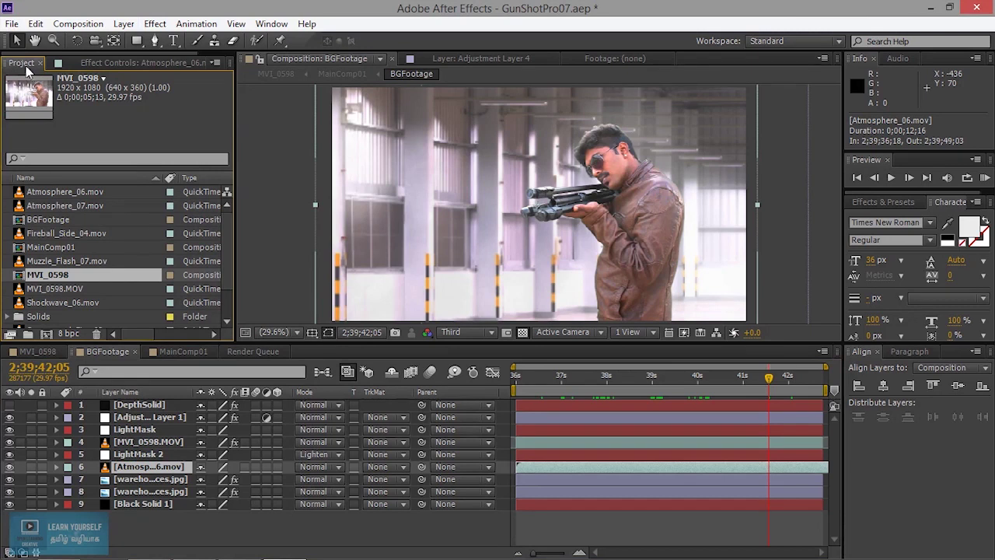
Dock the Project panel in the left column with Effect Controls above it, then select a BGFootage layer
drag(24, 66, 270, 121)
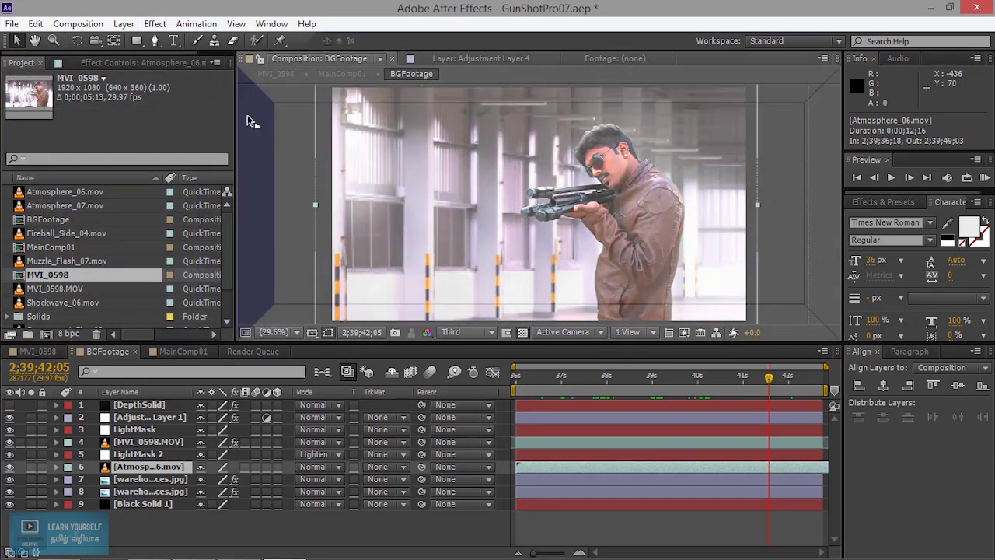
mouse_move(270, 121)
mouse_down()
mouse_move(233, 118)
mouse_move(243, 127)
mouse_move(186, 134)
mouse_move(230, 113)
mouse_up()
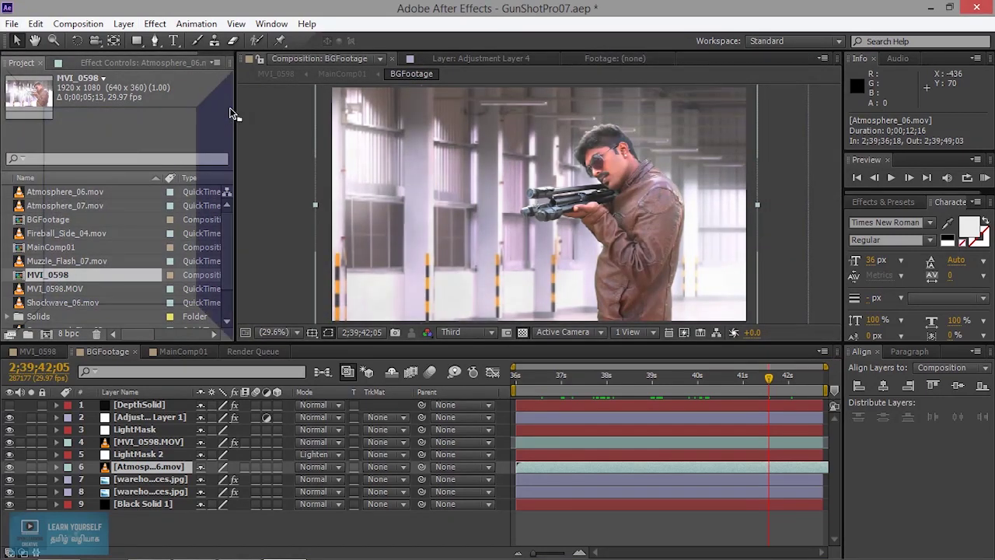
drag(230, 114, 246, 121)
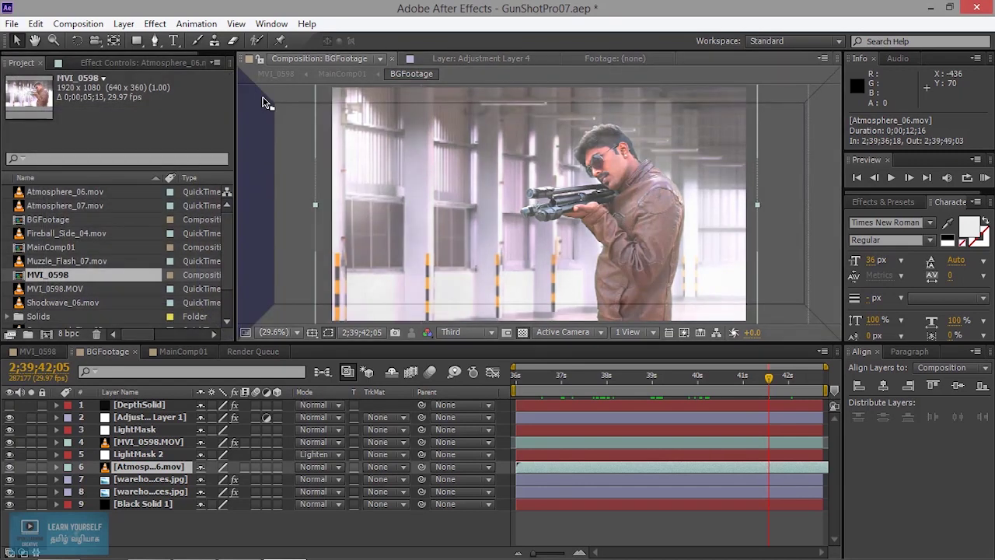
drag(246, 120, 262, 98)
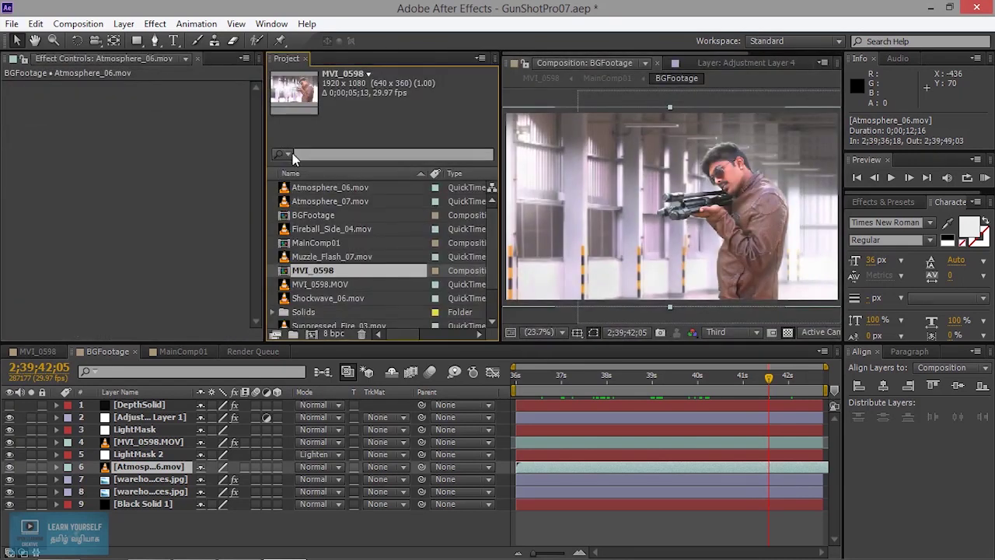
drag(286, 59, 114, 74)
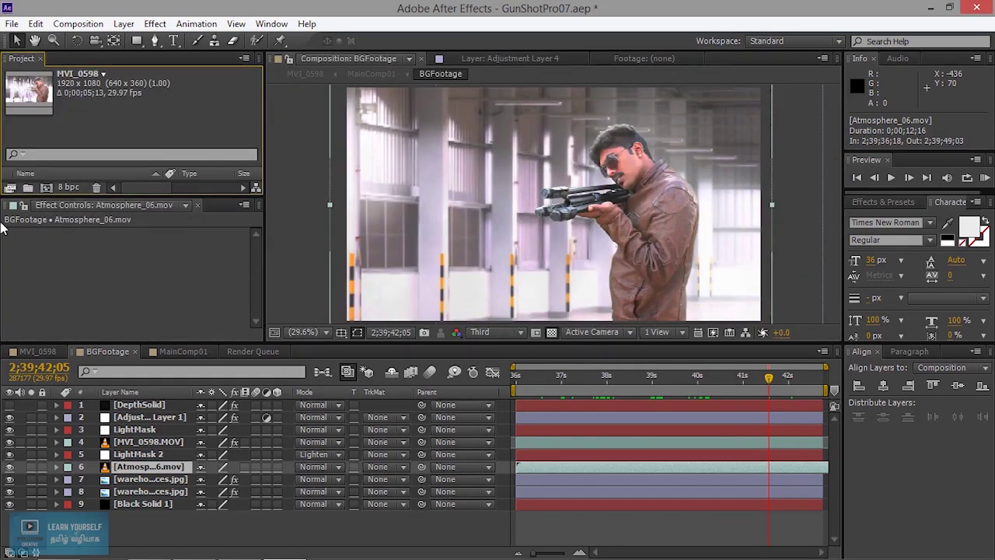
drag(15, 205, 114, 87)
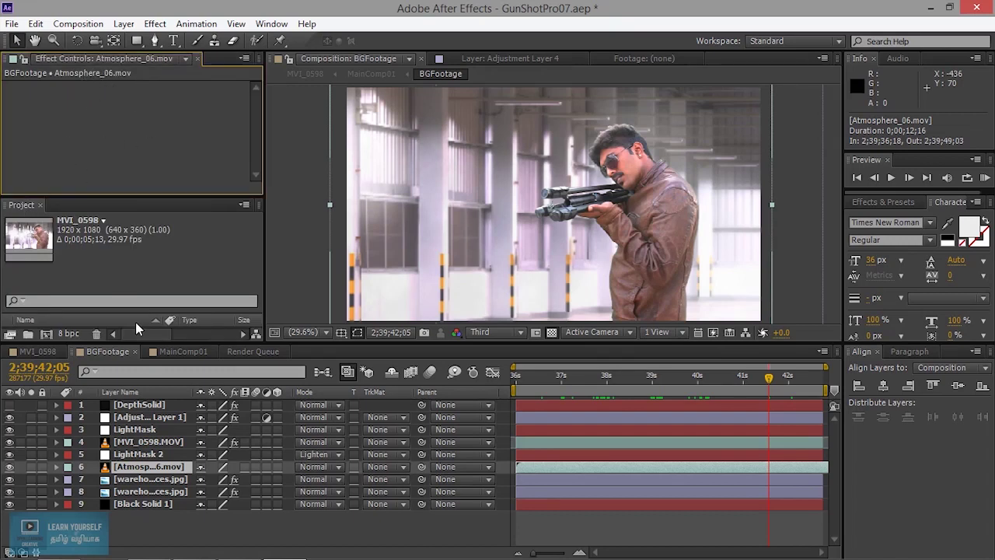
click(137, 430)
Inspect Adjustment Layer 1's Hue/Saturation settings and close the Project panel to give them room
click(149, 417)
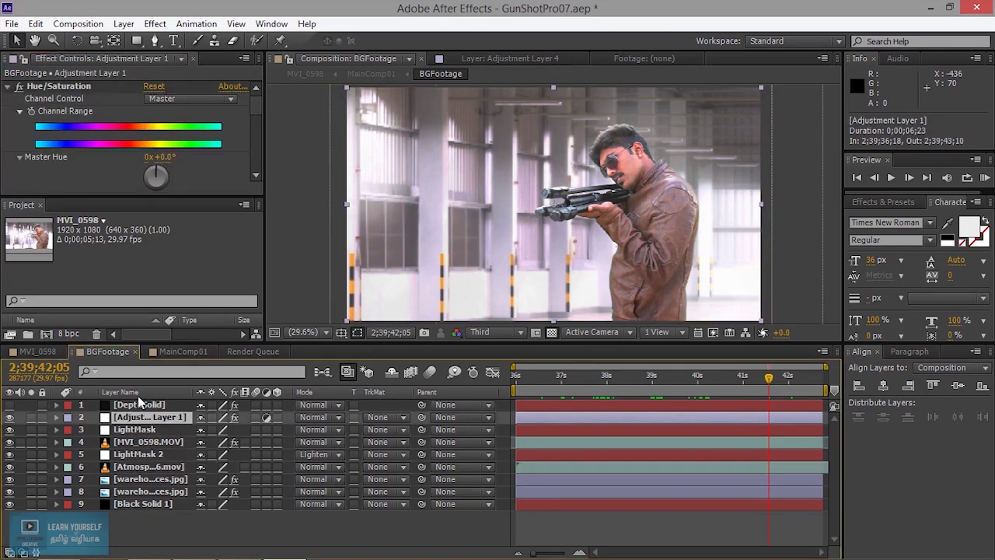
click(40, 204)
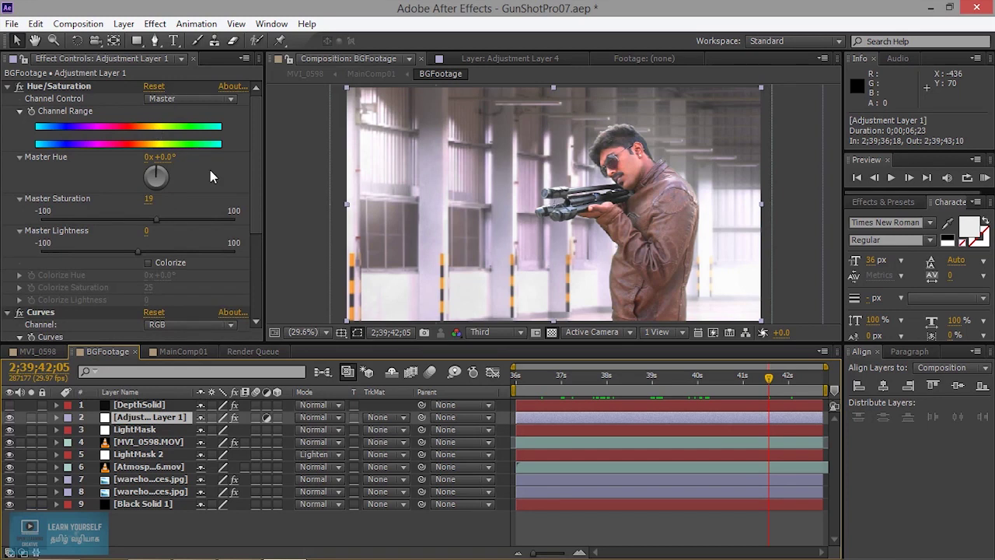
scroll(257, 147, down, 4)
scroll(260, 256, up, 4)
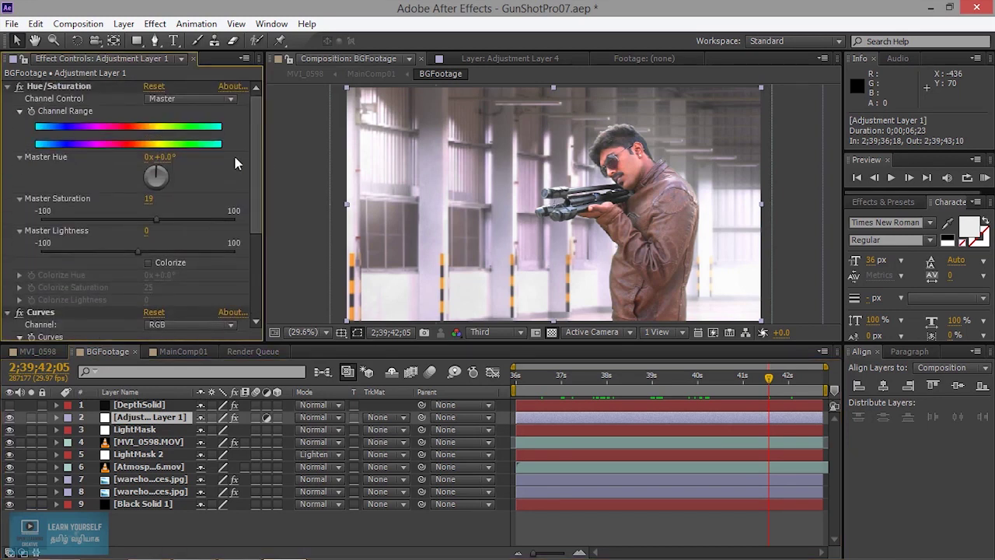
Review warehouse-services.jpg's effects, collapse Camera Lens Blur, then select LightMask to show its masks
click(150, 479)
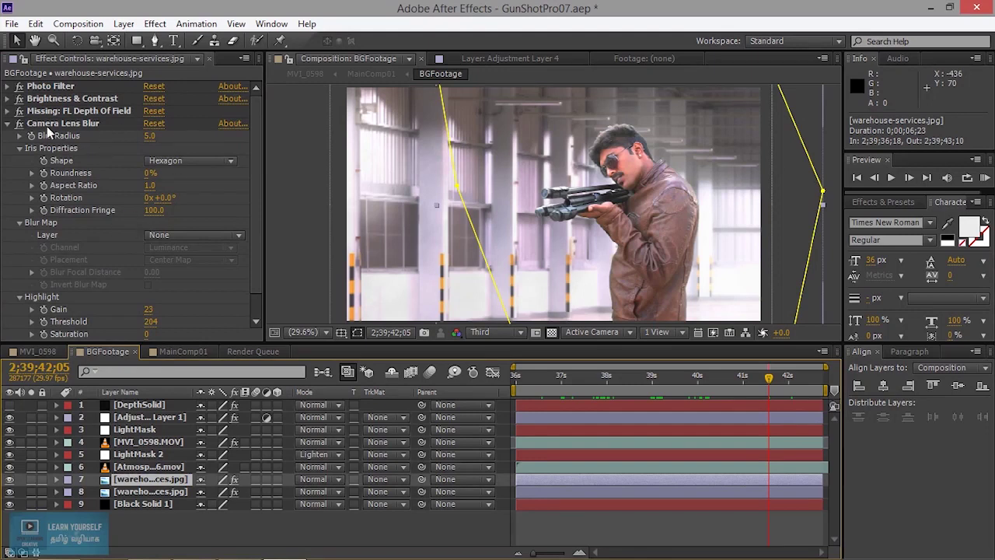
click(9, 125)
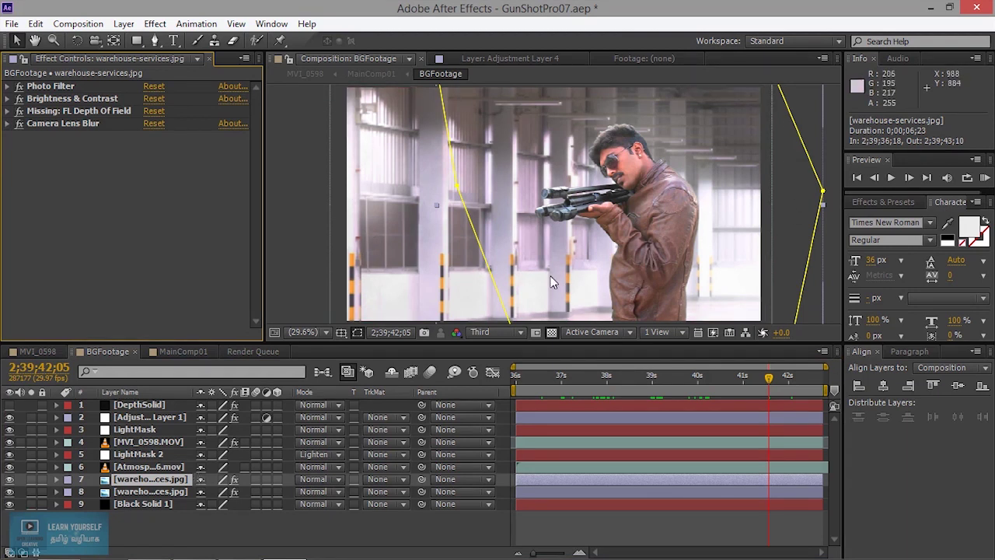
click(140, 430)
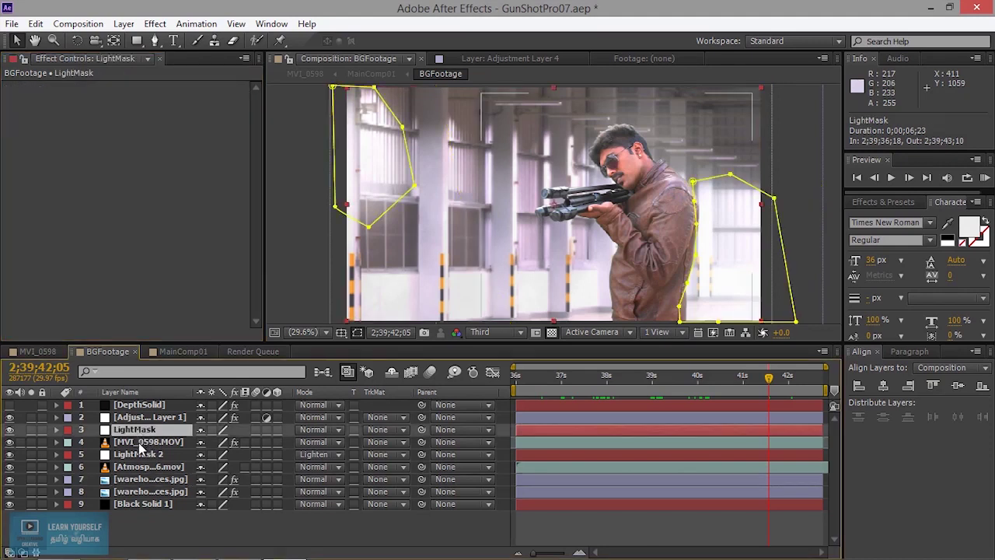
Inspect Adjustment Layer 4, MainComp01 and Atmosphere_07.mov, then open the nested MainComp01 composition
click(493, 61)
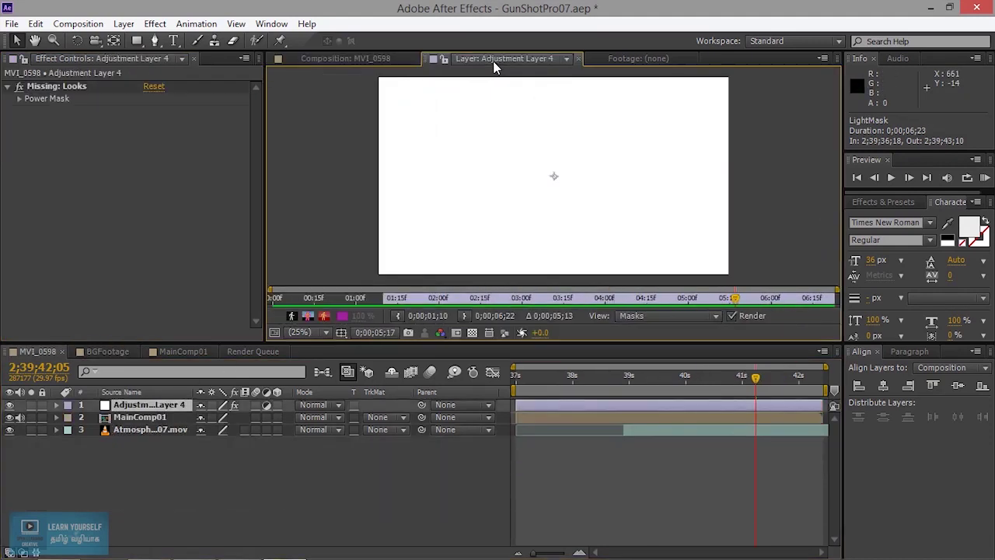
click(147, 418)
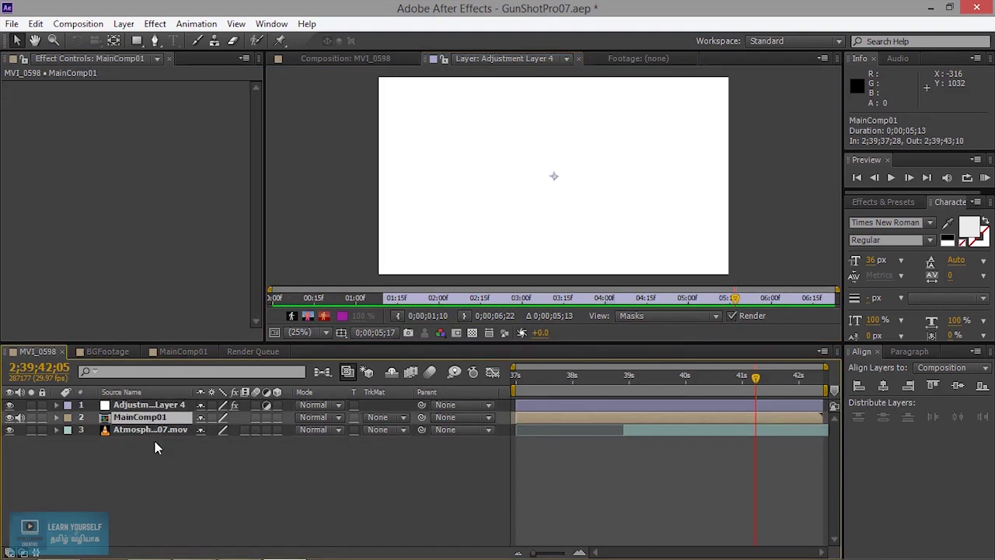
click(155, 431)
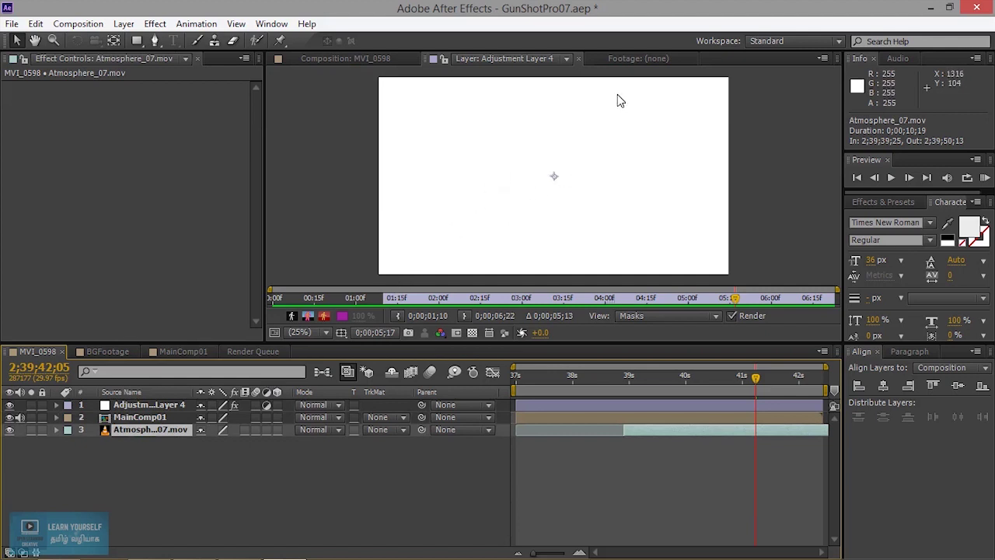
click(626, 58)
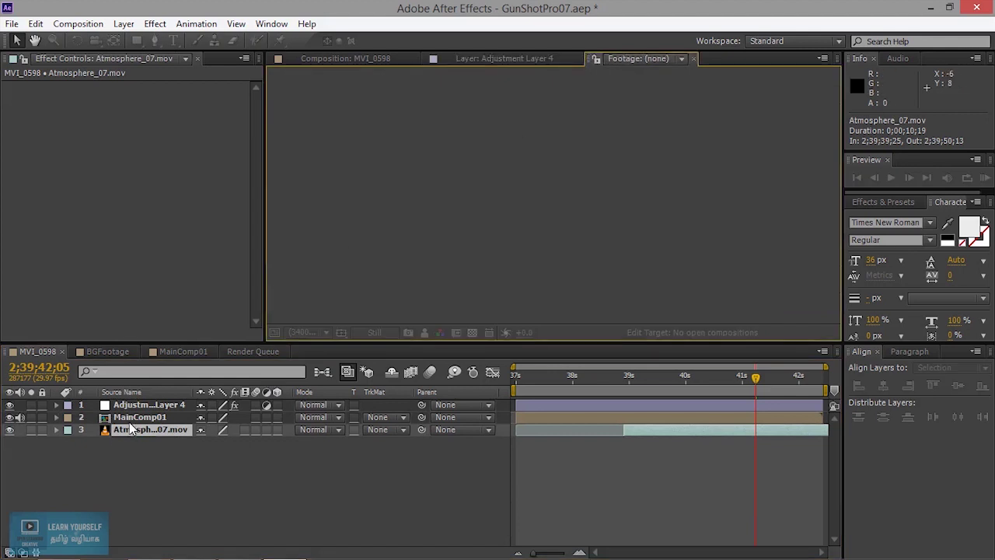
double_click(133, 418)
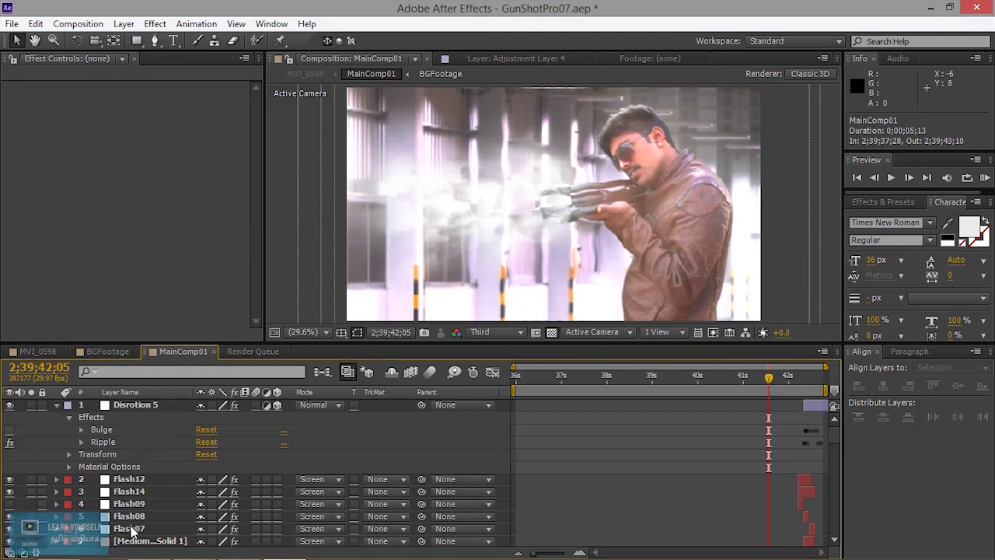
Reset the Standard workspace from Window > Workspace and confirm, then select Fireball_Side_04.mov
click(235, 24)
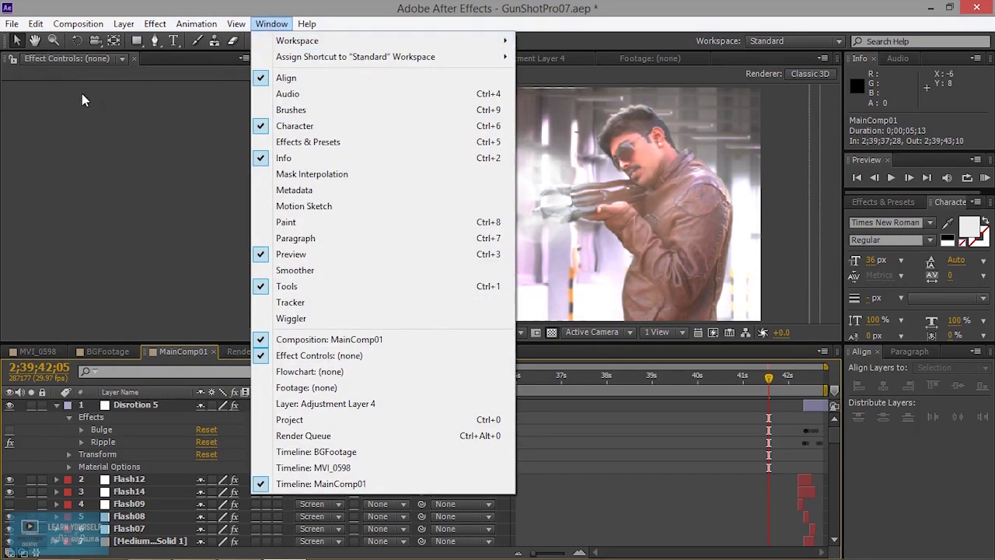
mouse_move(391, 42)
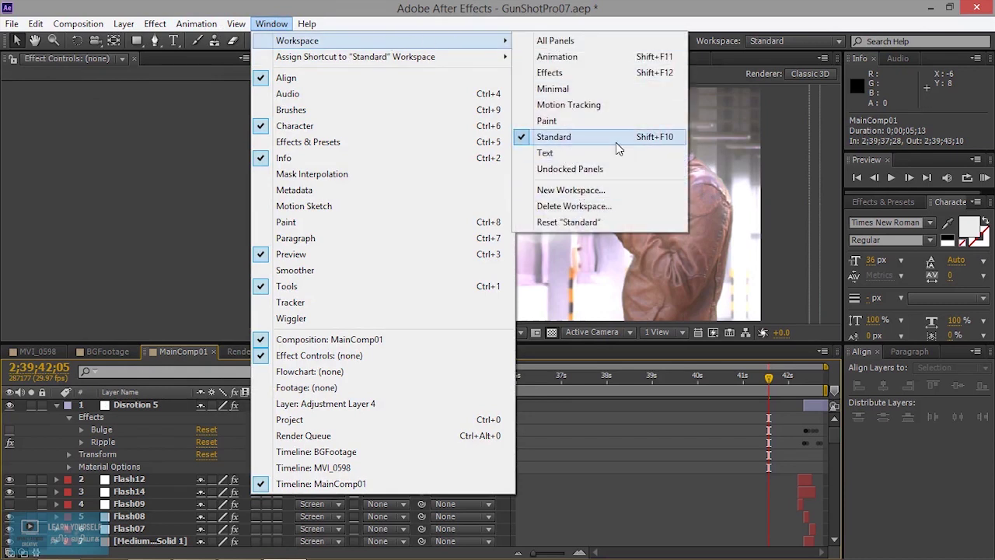
click(596, 222)
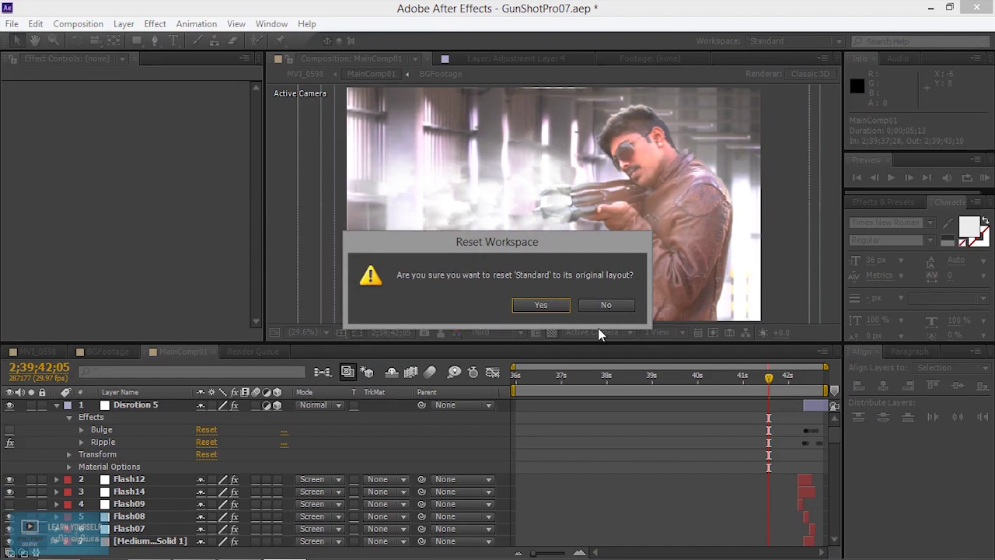
click(529, 306)
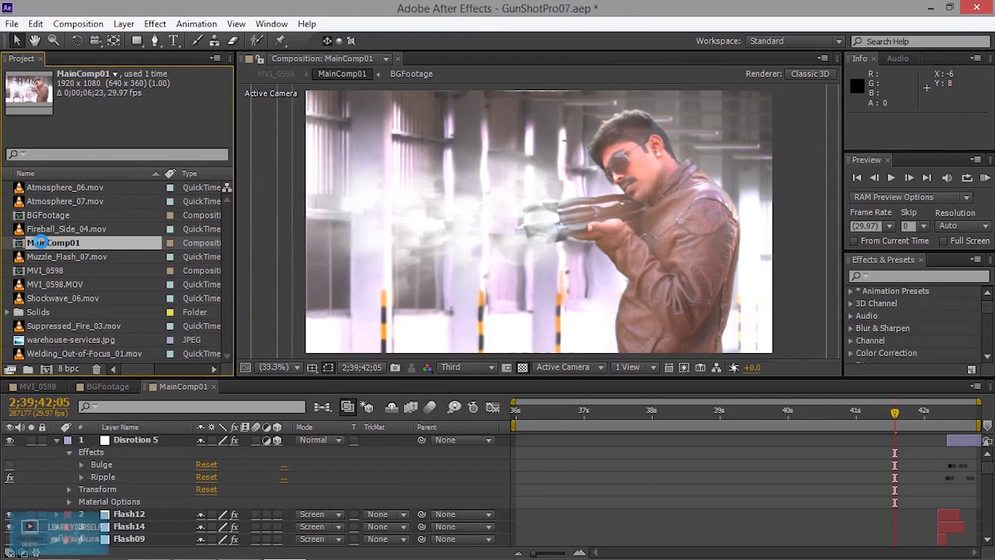
click(52, 231)
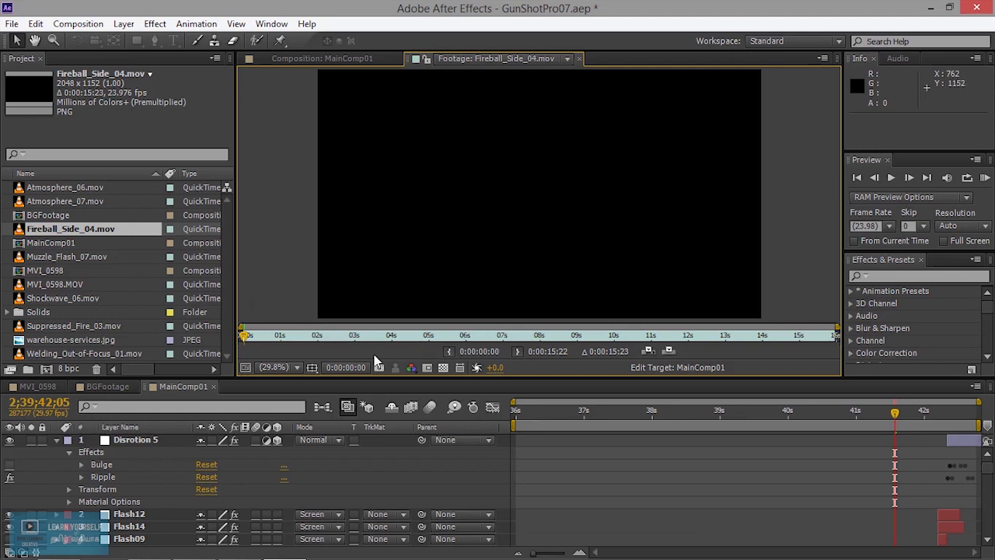
Scrub Fireball_Side_04.mov forward to where the flames show, then return to MainComp01
drag(268, 337, 389, 336)
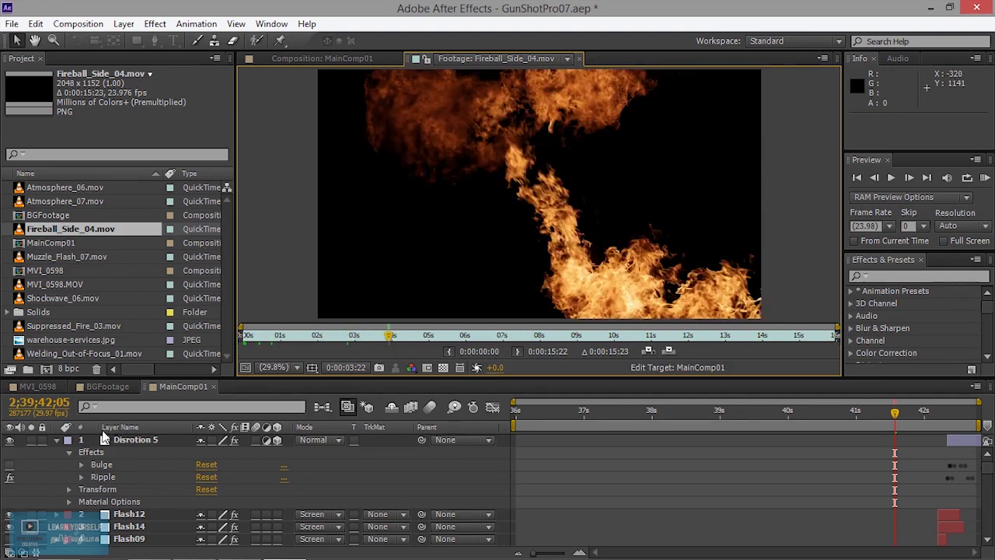
click(56, 440)
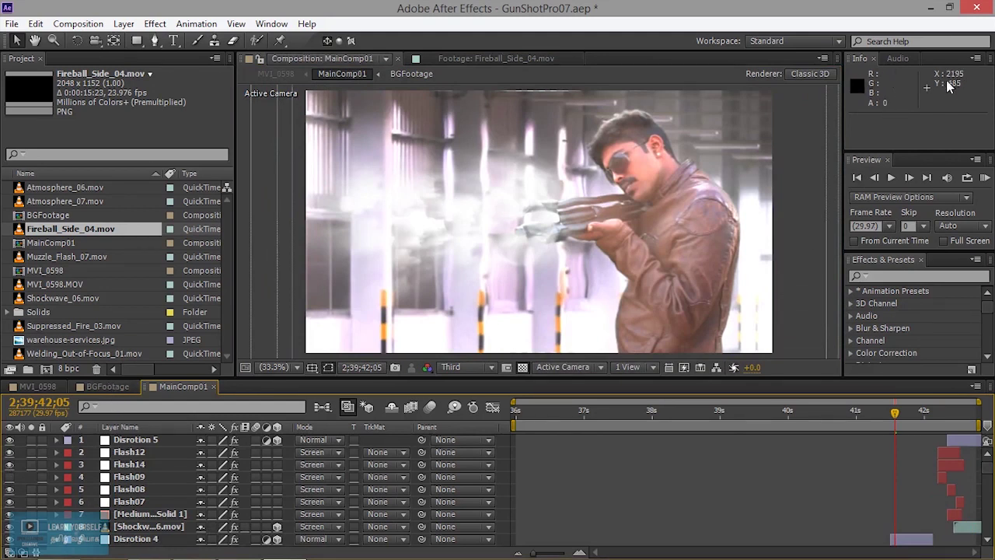
Toggle the Audio and Info panels, then switch to BGFootage and move back to 2;39;38;01
click(897, 58)
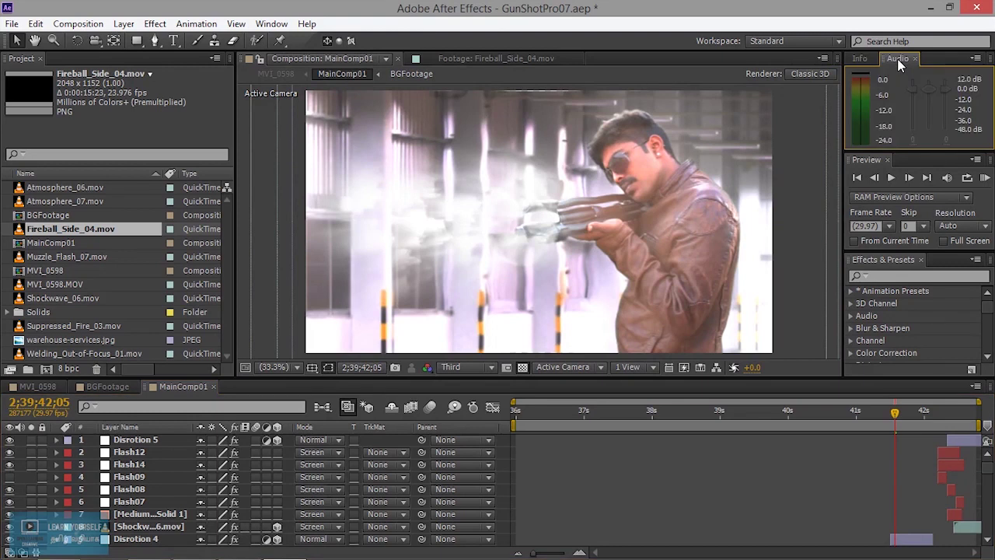
click(861, 59)
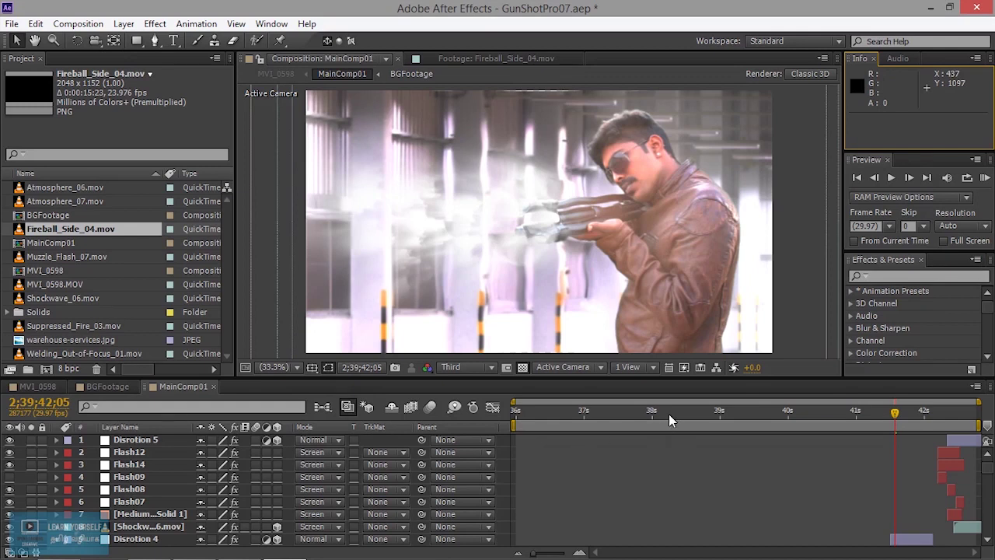
click(105, 387)
drag(680, 411, 613, 415)
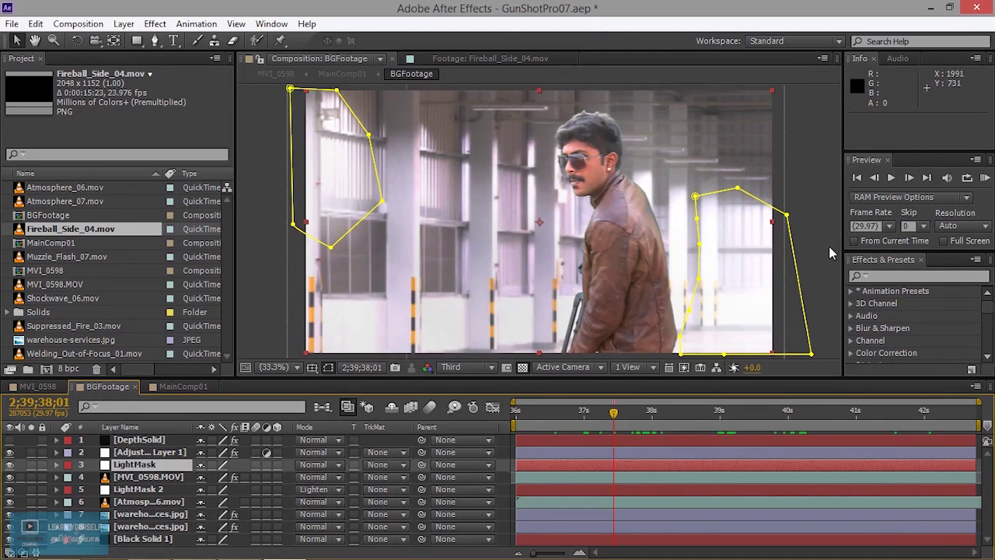
Keep the standard RAM preview options and play the BGFootage preview, stopping on the aiming frame
click(900, 200)
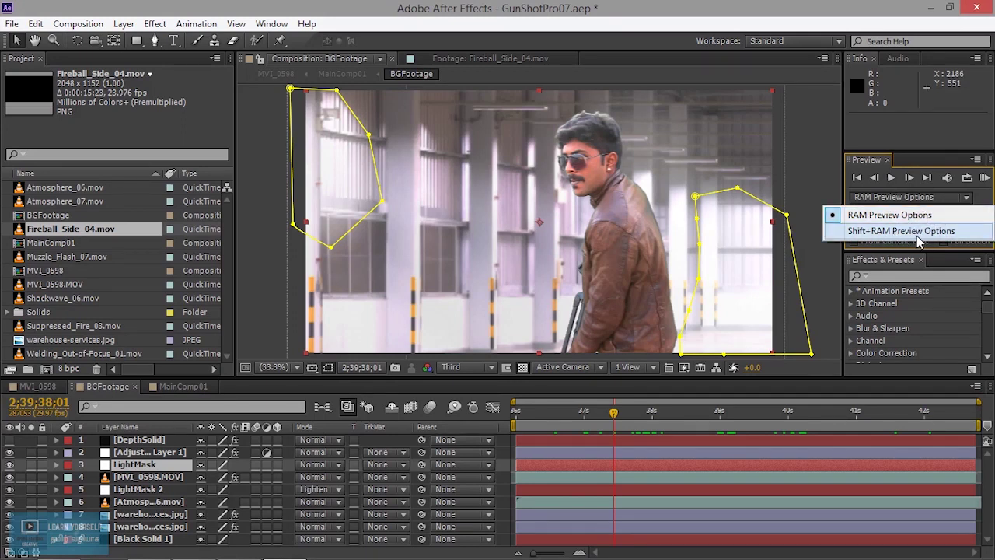
click(933, 215)
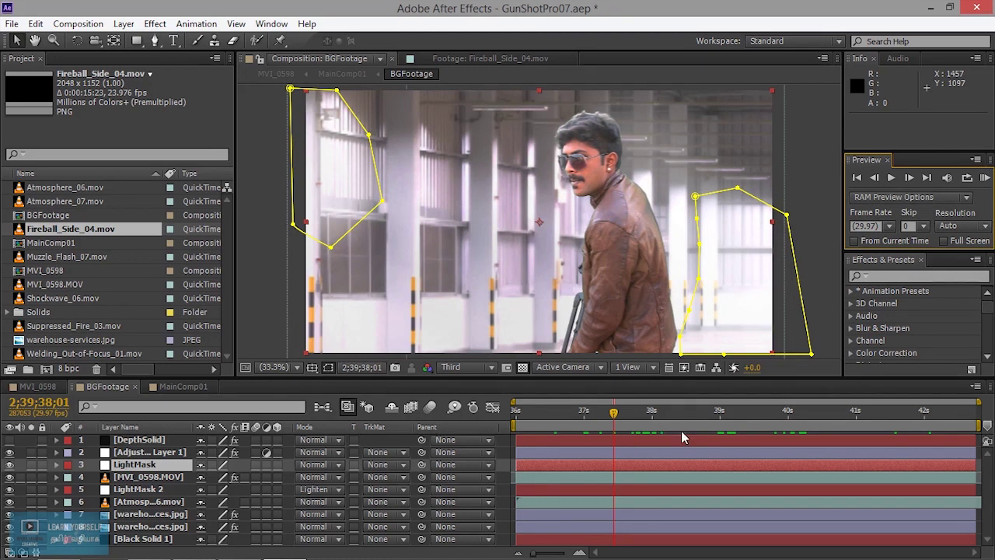
mouse_move(614, 416)
mouse_down()
mouse_move(659, 427)
mouse_move(628, 432)
mouse_up()
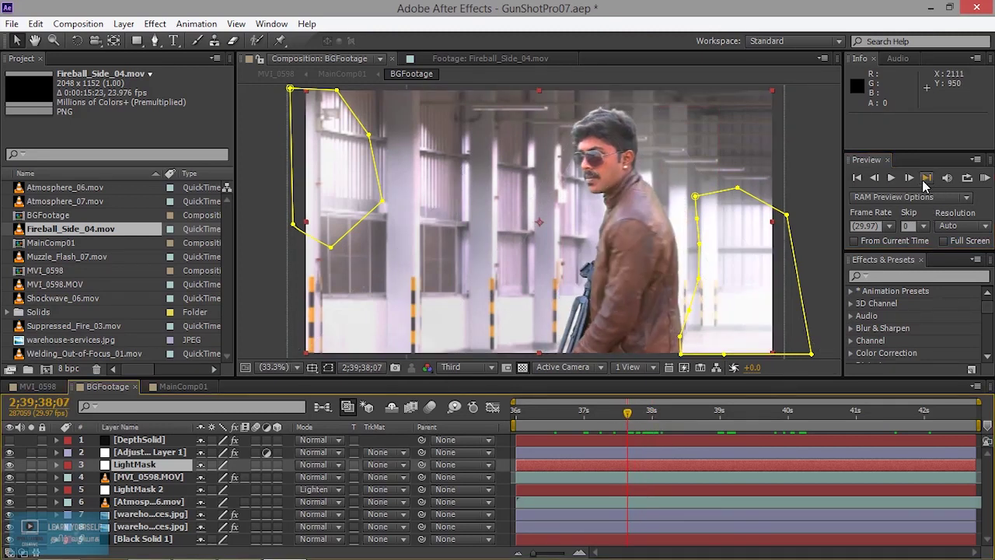
click(892, 178)
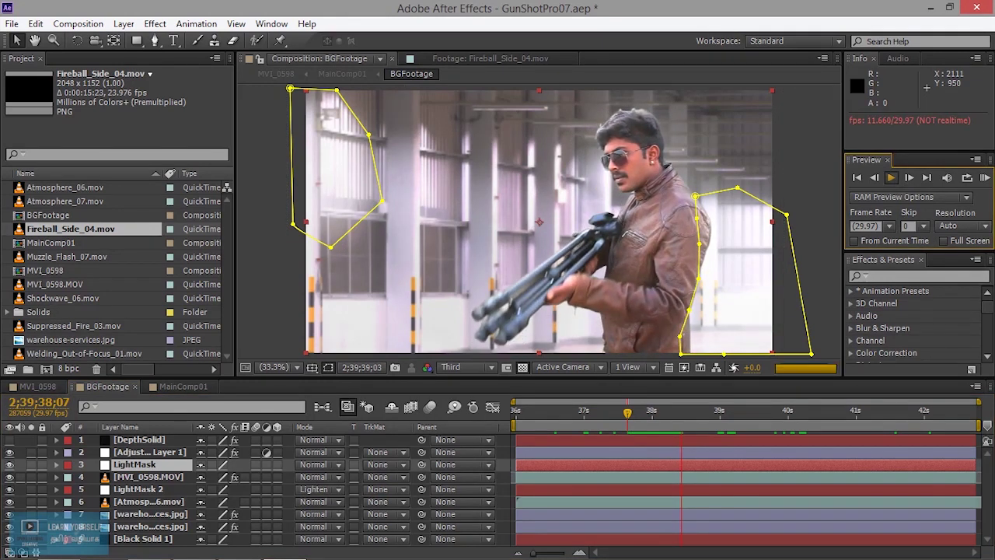
click(892, 178)
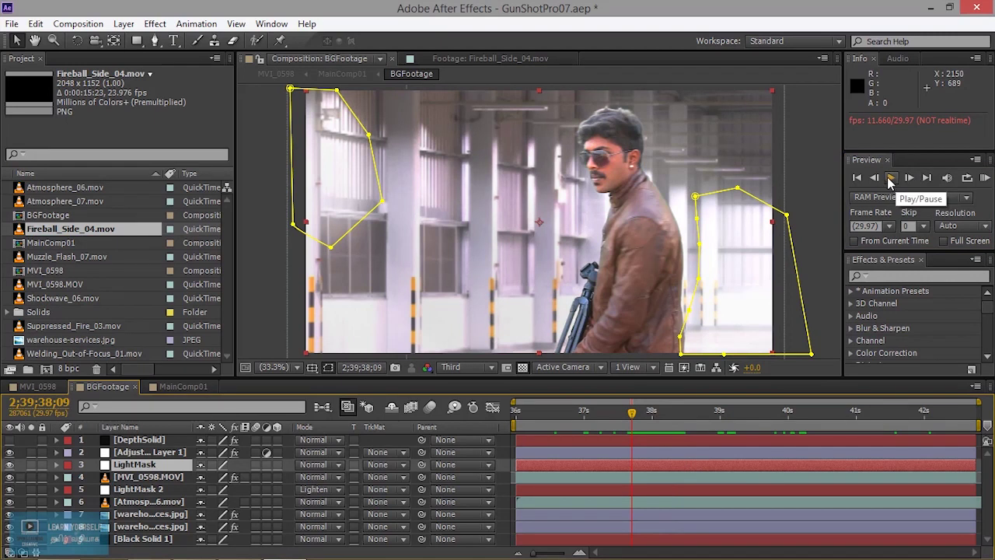
click(892, 178)
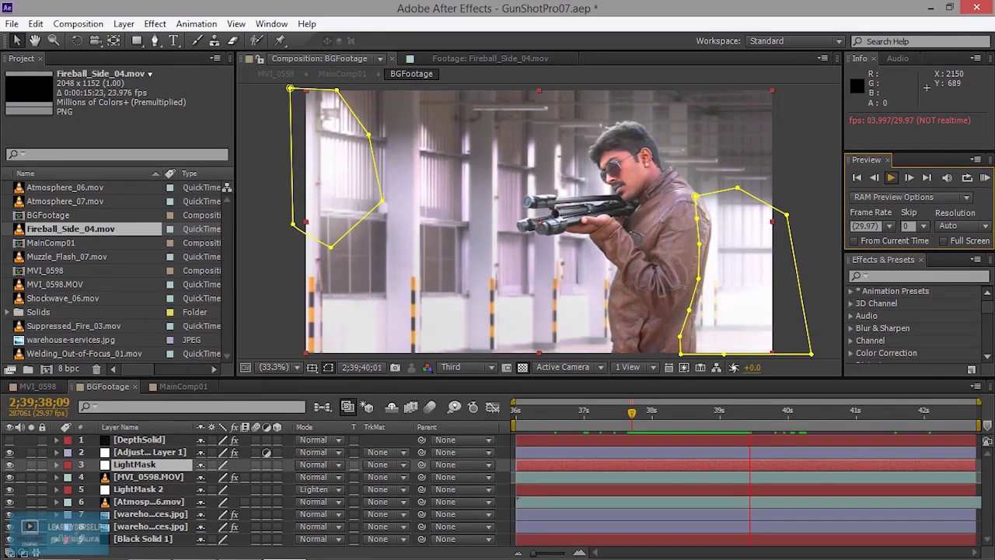
click(891, 177)
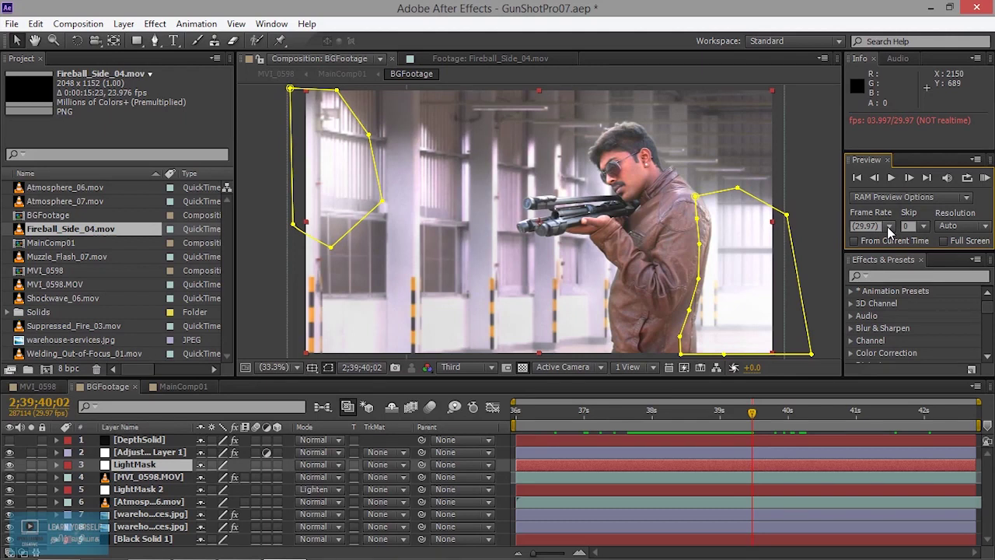
Leave preview frame rate at 29.97 and skip at 0, then open the Effect menu
click(888, 226)
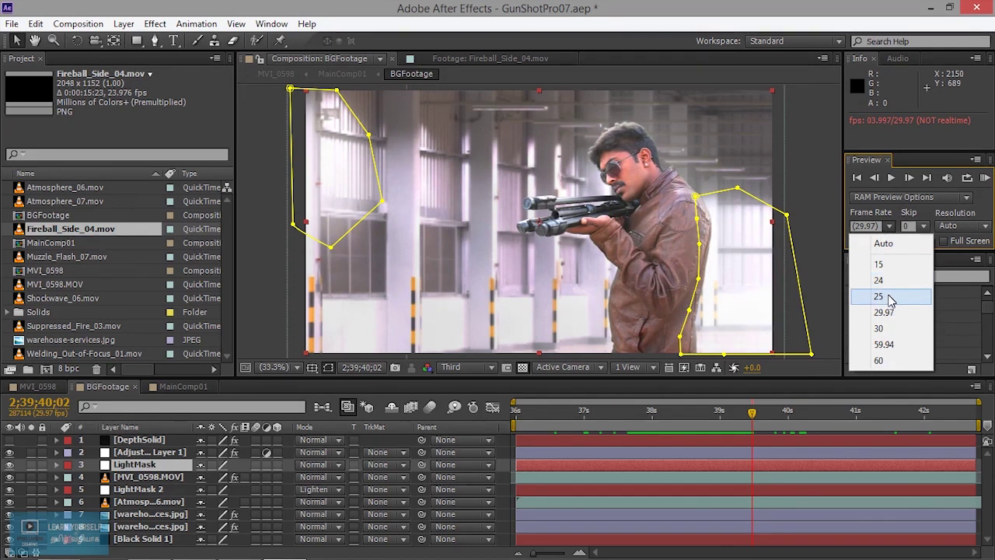
click(888, 226)
click(923, 227)
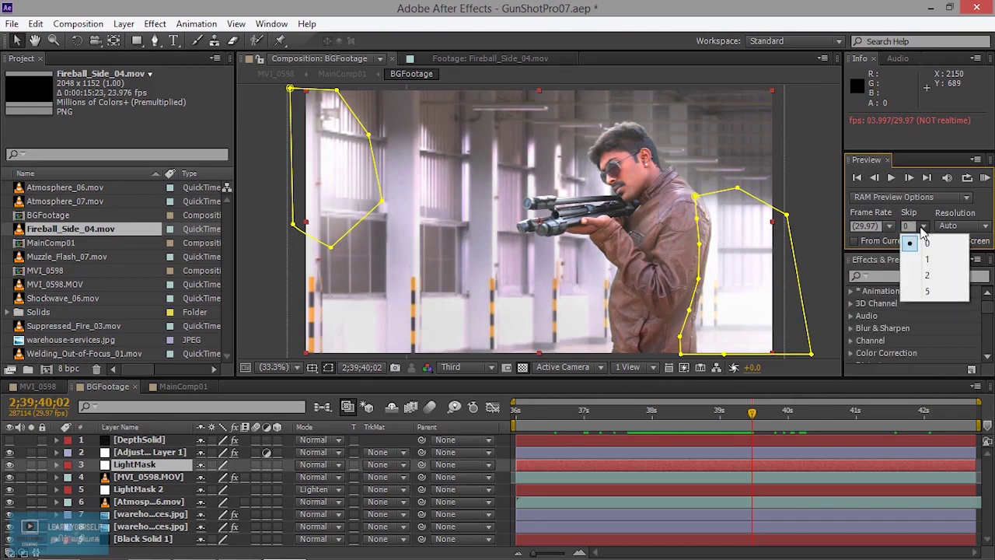
click(989, 207)
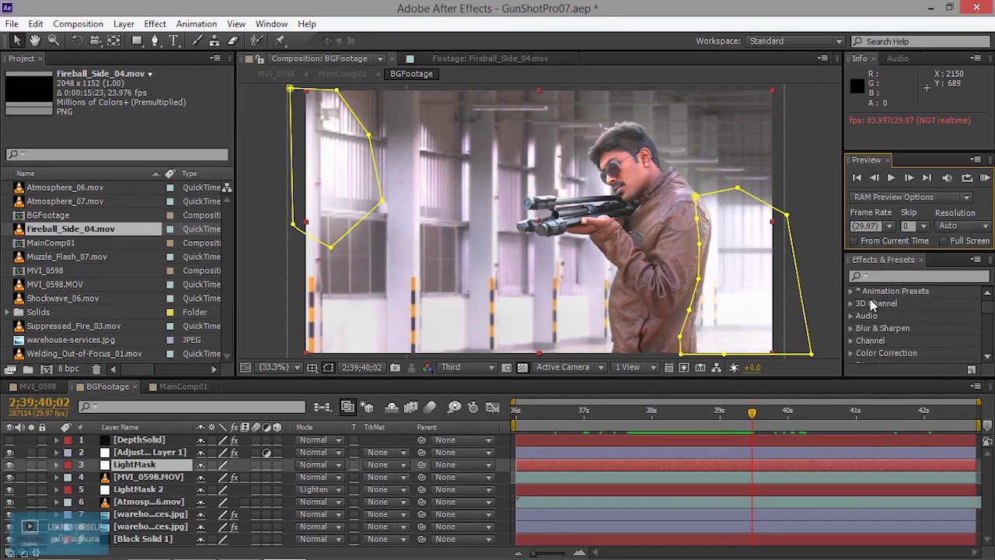
click(198, 23)
mouse_move(158, 27)
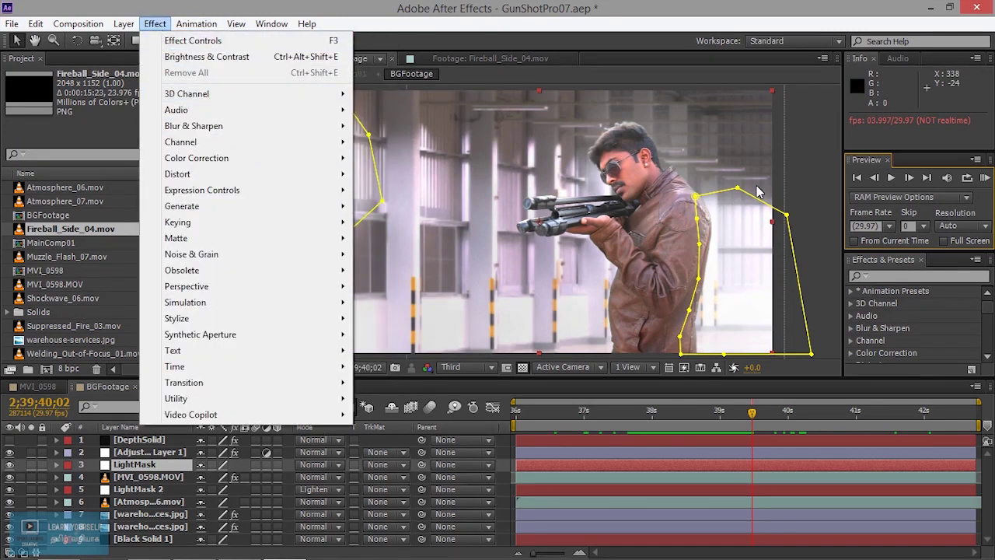
Search Effects & Presets for 'text' and drag the 60s Text Bar preset onto the viewer
click(883, 278)
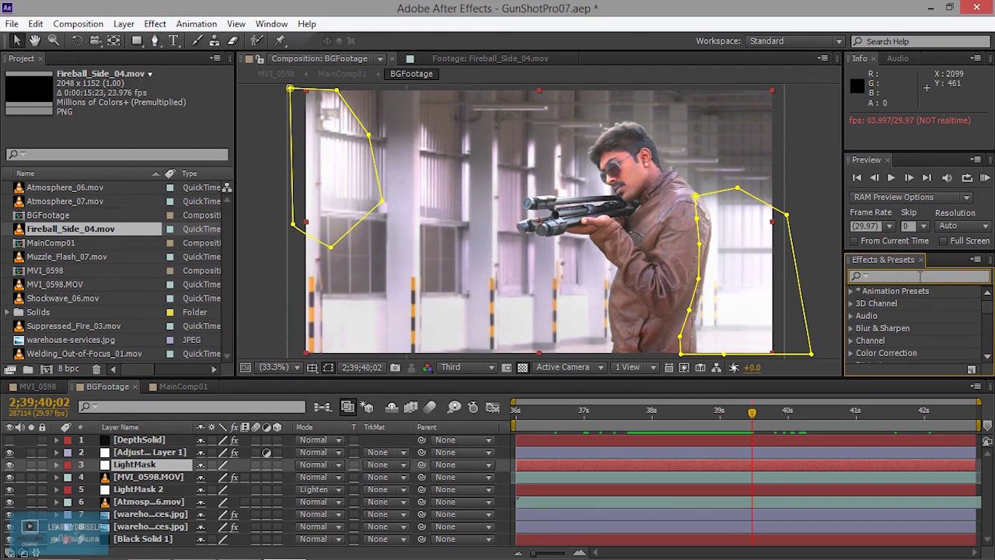
text(text)
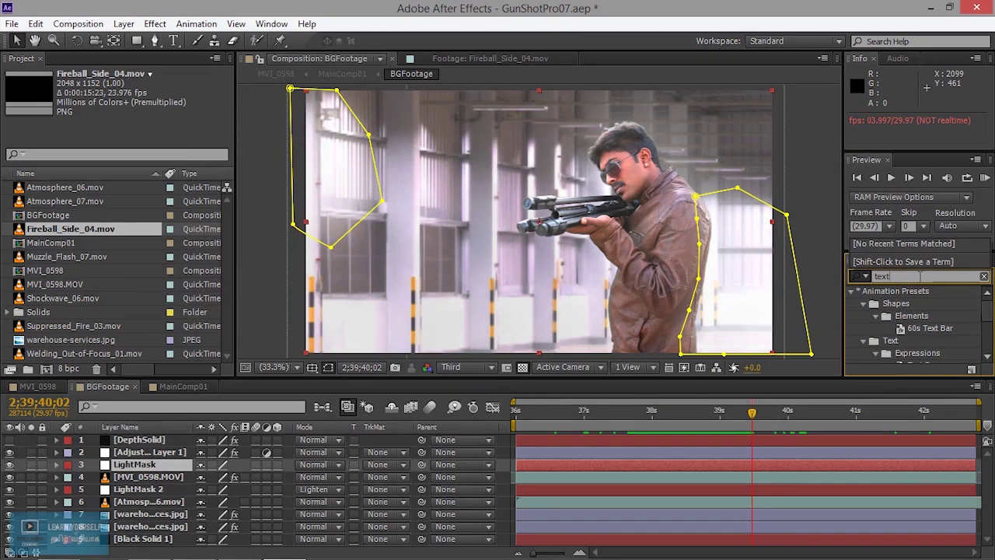
drag(930, 328, 550, 253)
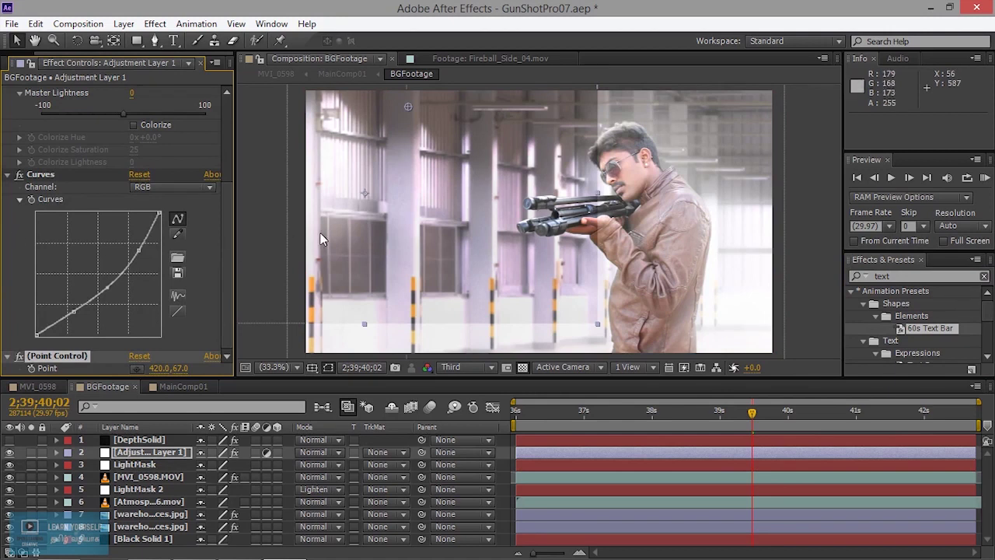
Select the LightMask layer to show its masks, then switch to the MVI_0598 composition
scroll(102, 199, up, 2)
scroll(103, 199, down, 2)
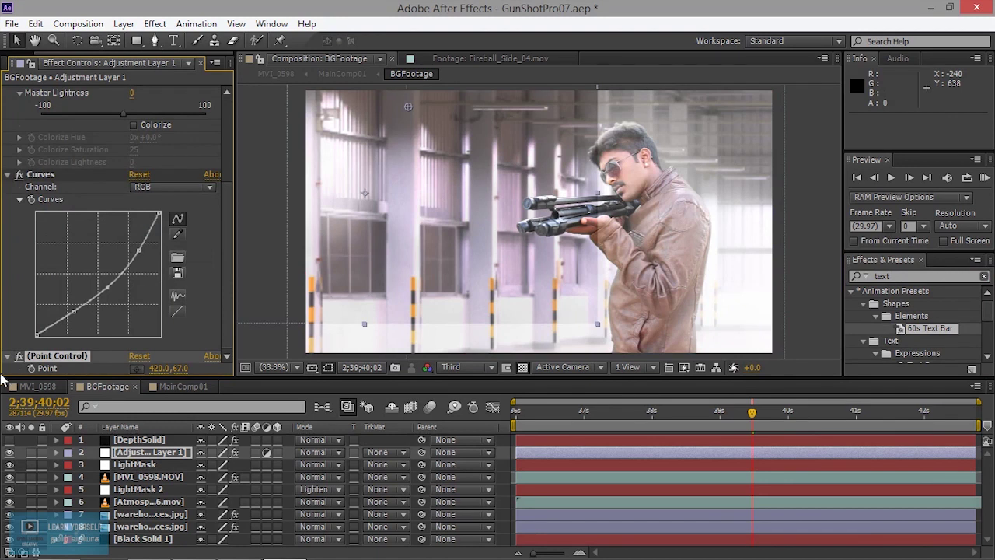
click(585, 273)
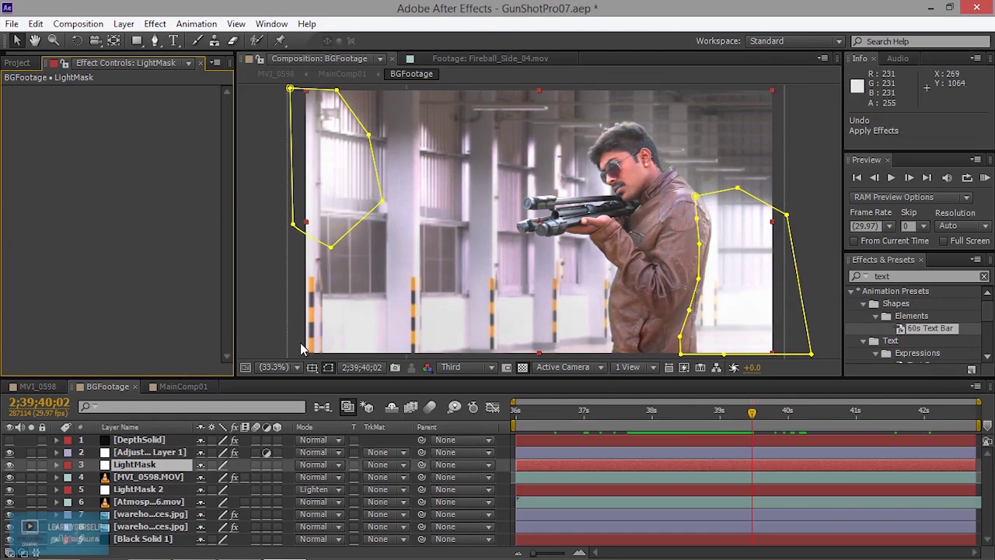
click(38, 386)
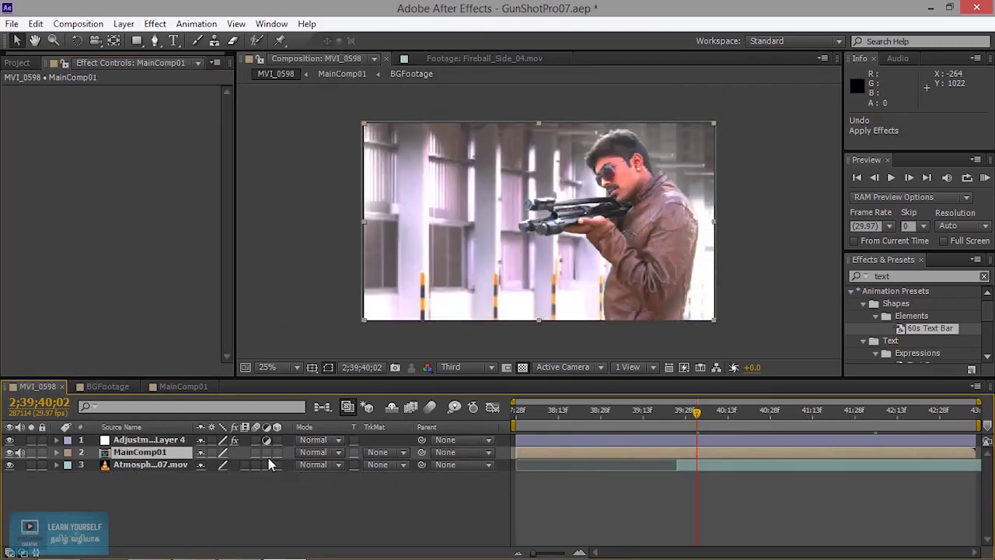
Glance at BGFootage, return to MVI_0598, deselect MainComp01 and zoom the timeline in to frames
click(105, 386)
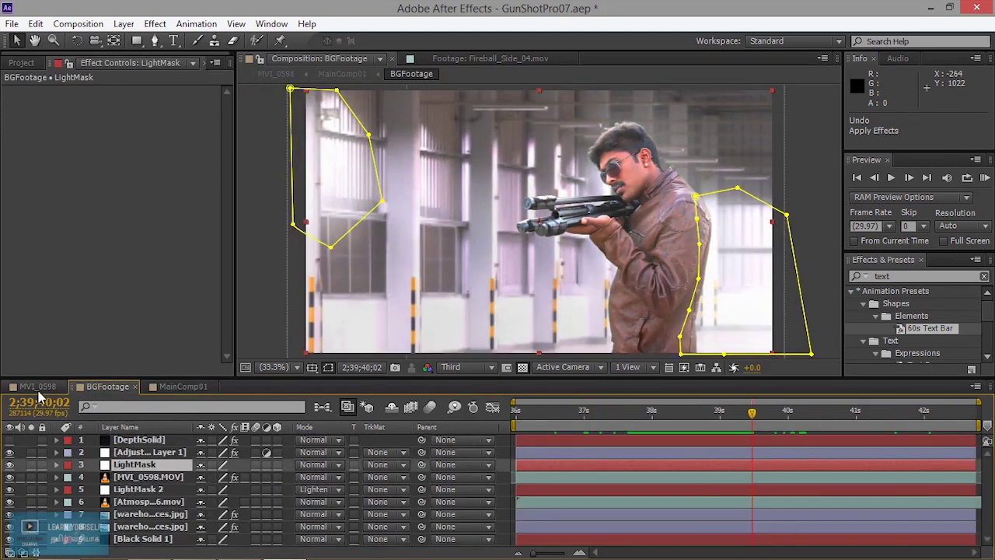
click(39, 387)
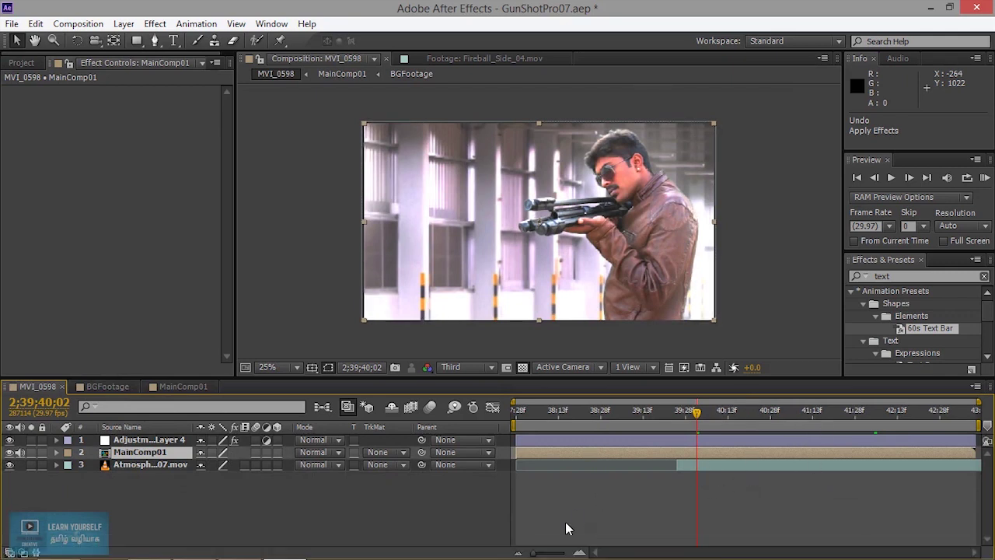
click(553, 495)
drag(535, 553, 555, 549)
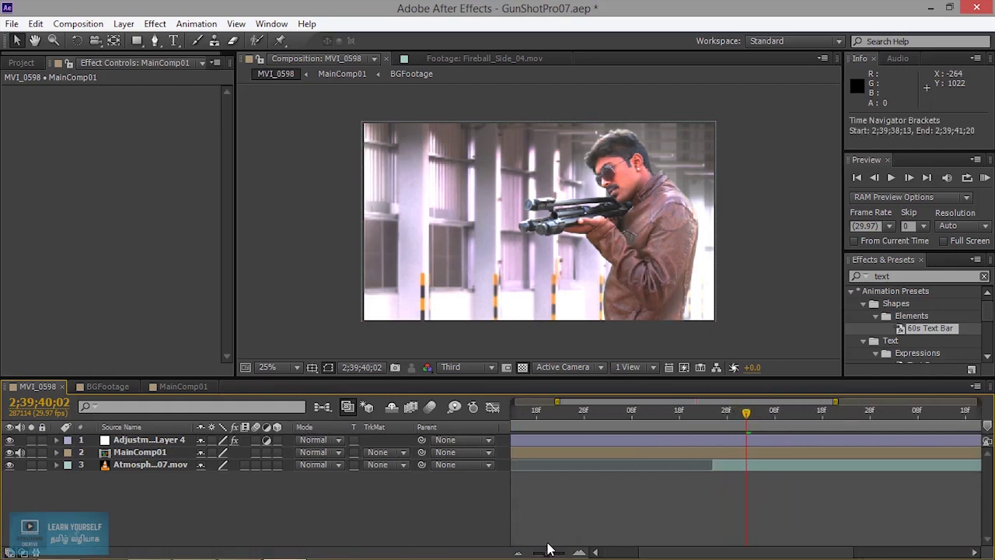
Jump to the first frame 2;39;37;28, zoom the timeline fully out, and check BGFootage before returning
click(738, 413)
key(Home)
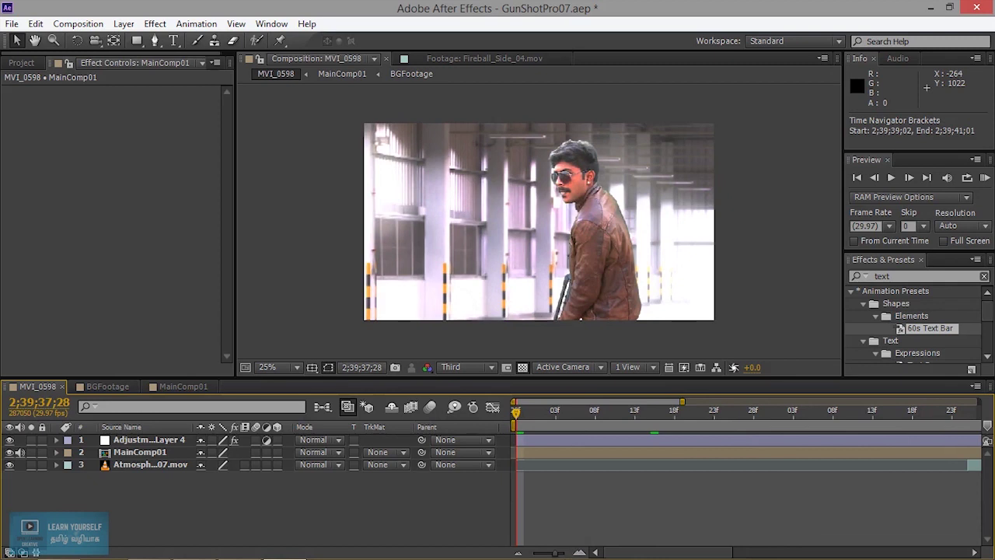
mouse_move(569, 552)
mouse_down()
mouse_move(553, 552)
mouse_move(569, 553)
mouse_up()
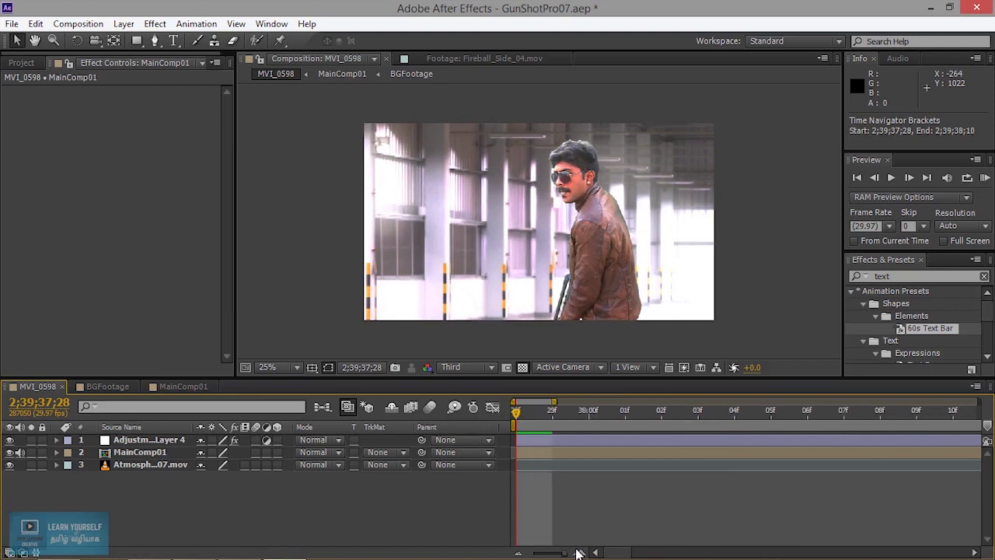
drag(569, 553, 548, 553)
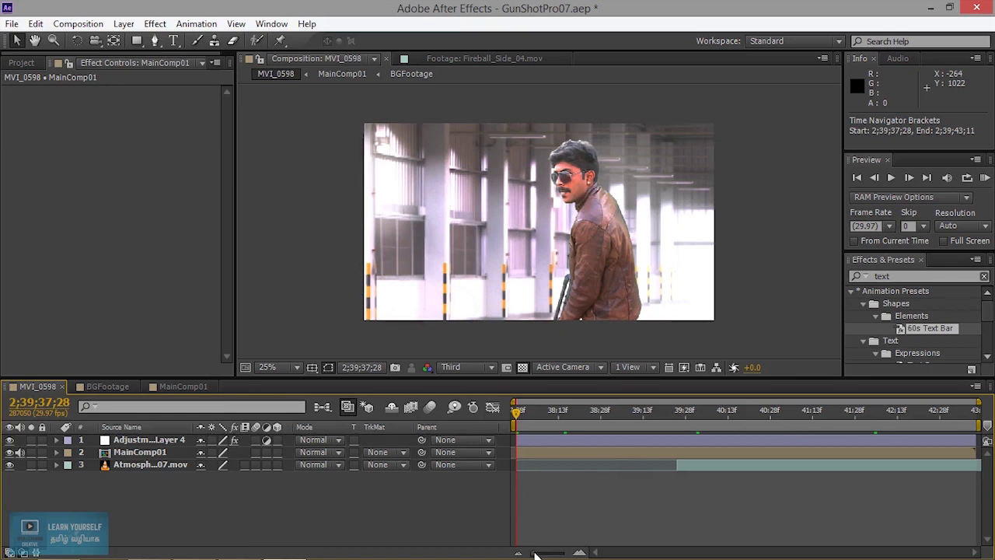
click(107, 387)
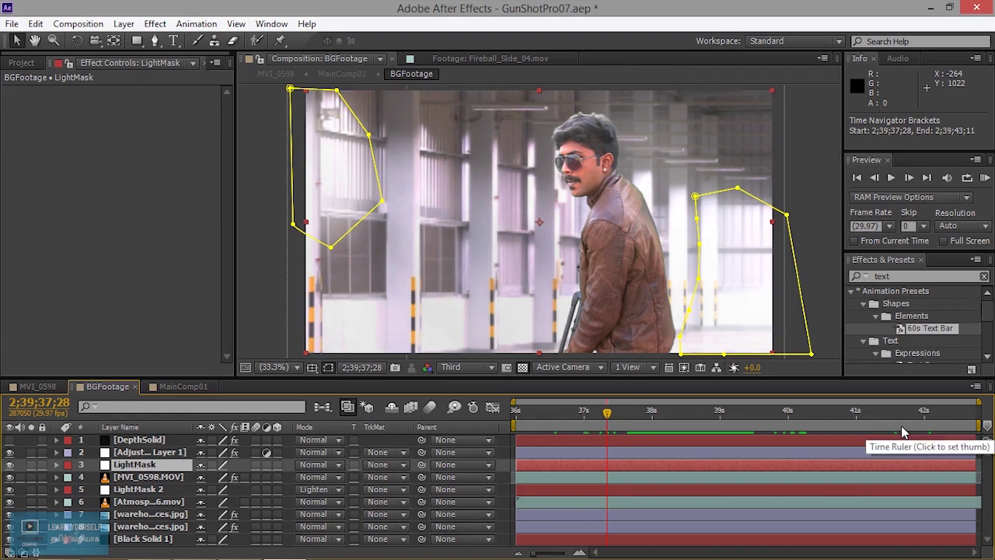
click(17, 387)
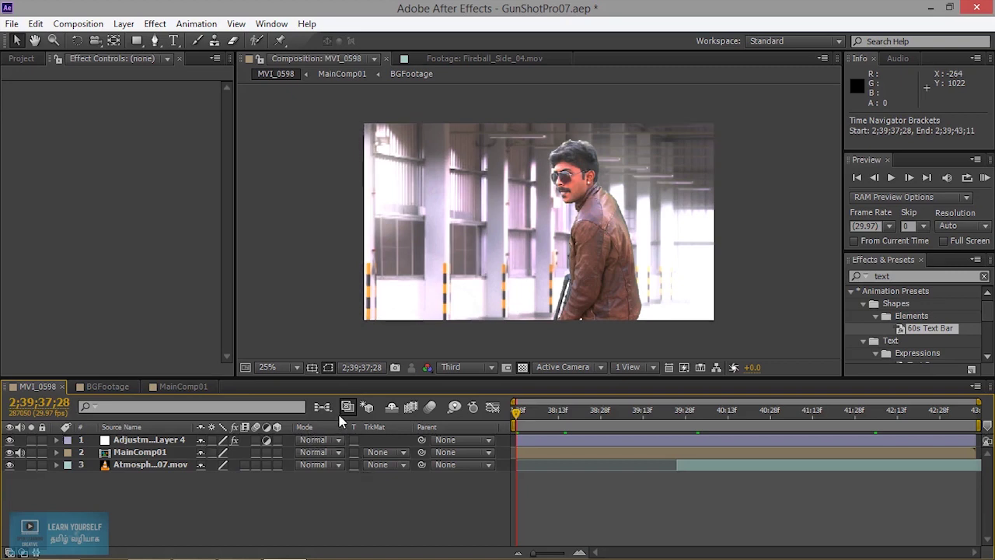
click(492, 407)
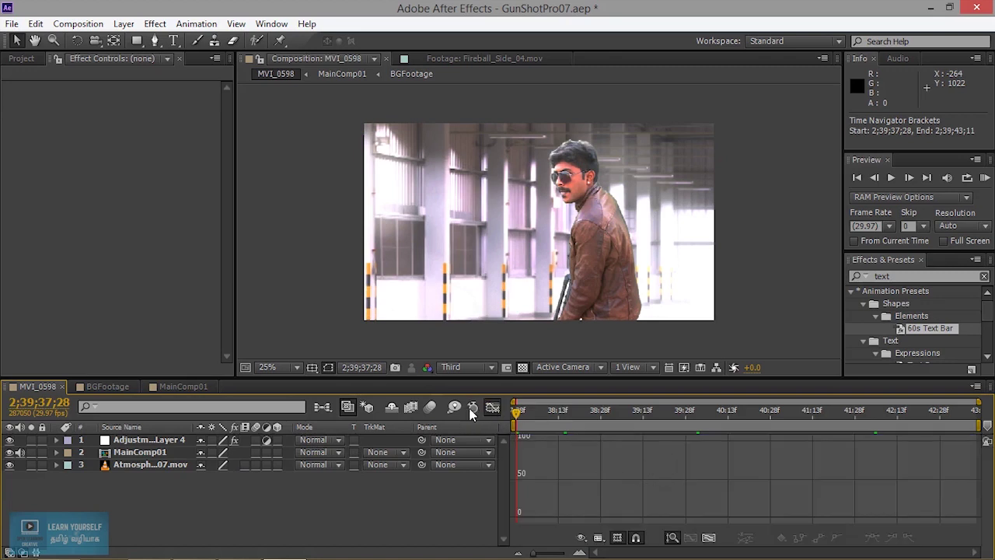
click(492, 408)
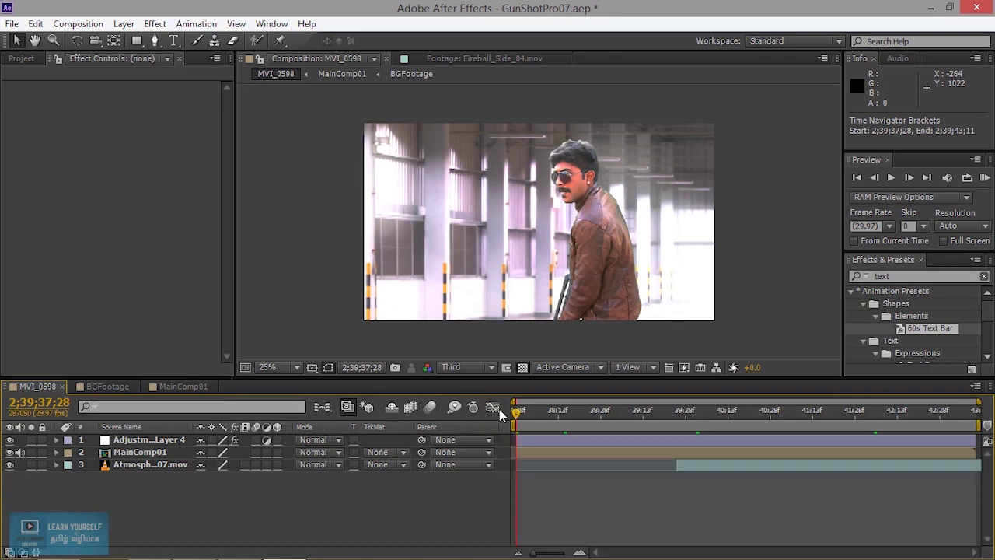
click(302, 441)
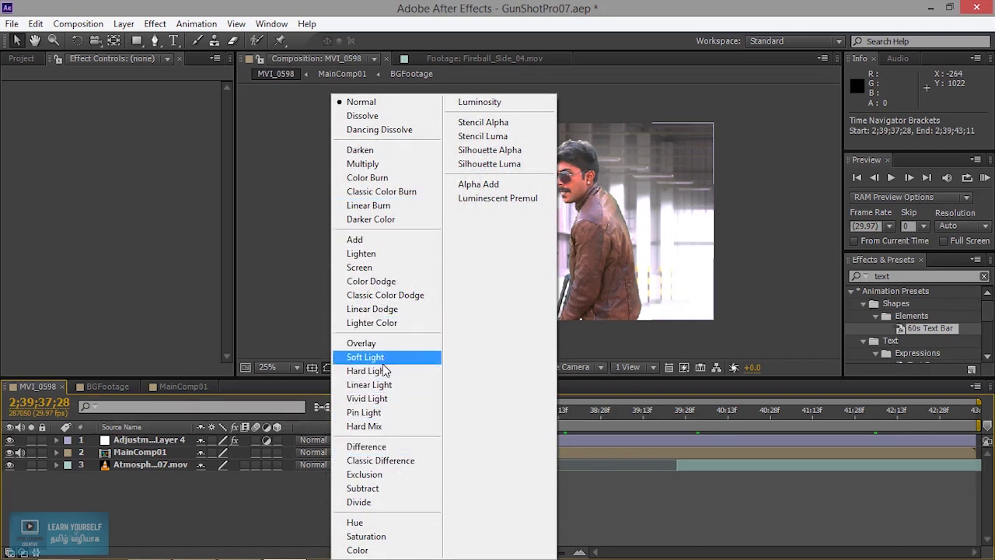
click(251, 505)
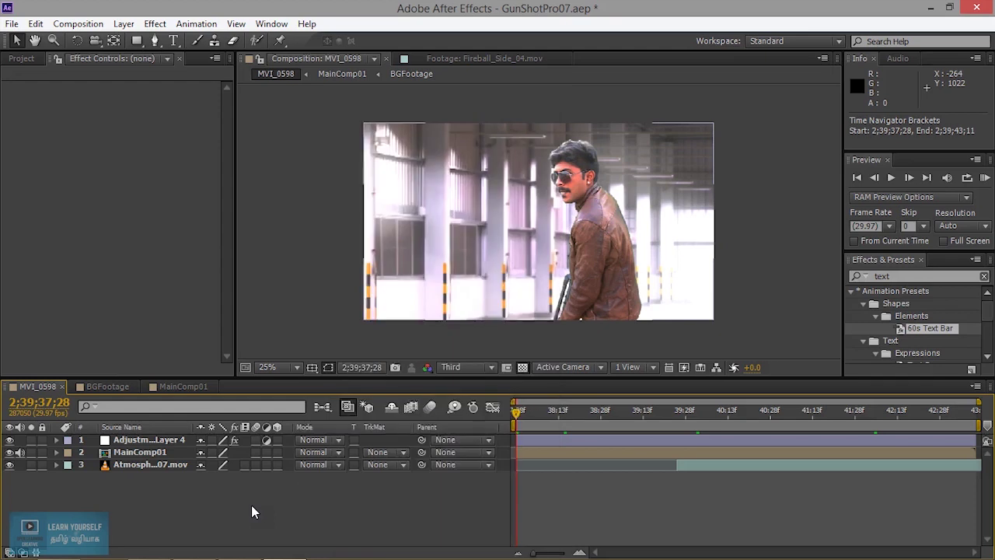